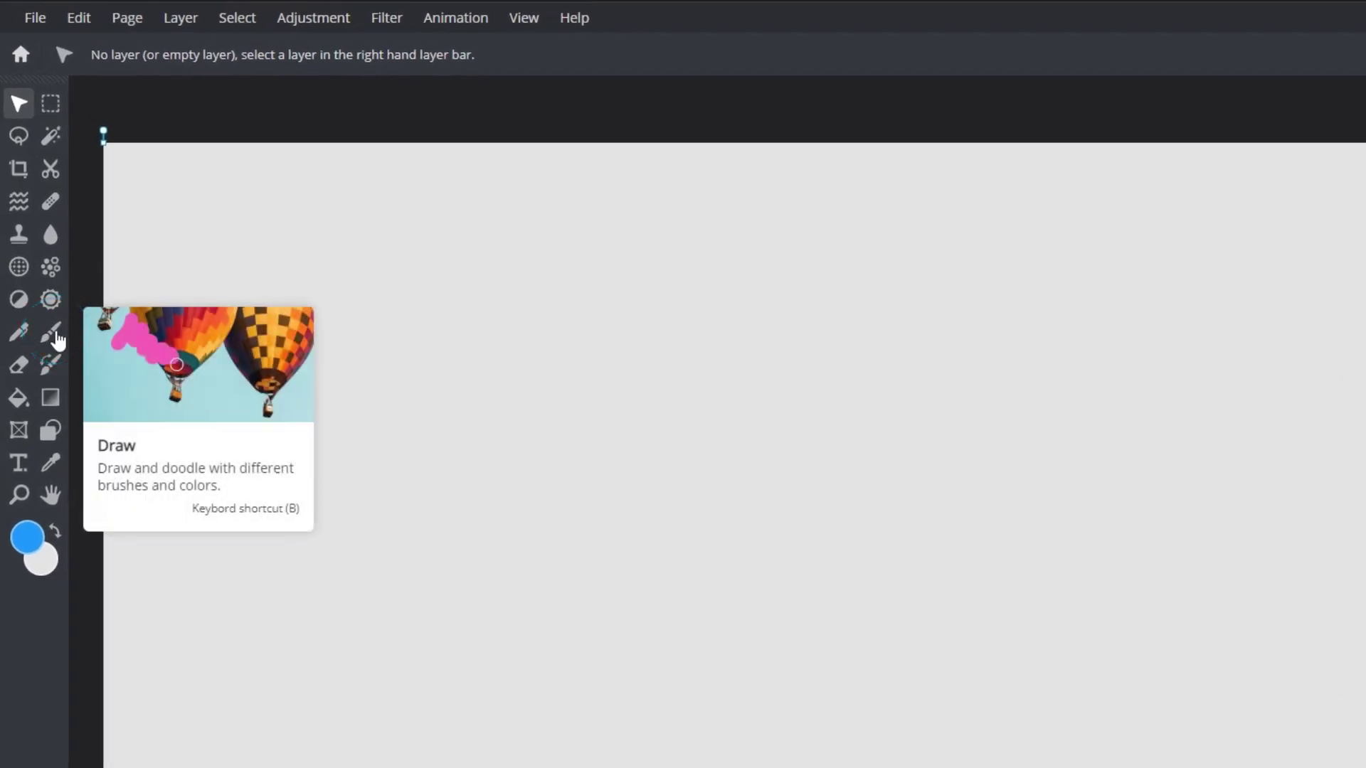
# Activate the Draw tool and choose the hard-edged 50 px brush from the Basic Circular presets
pyautogui.click(55, 337)
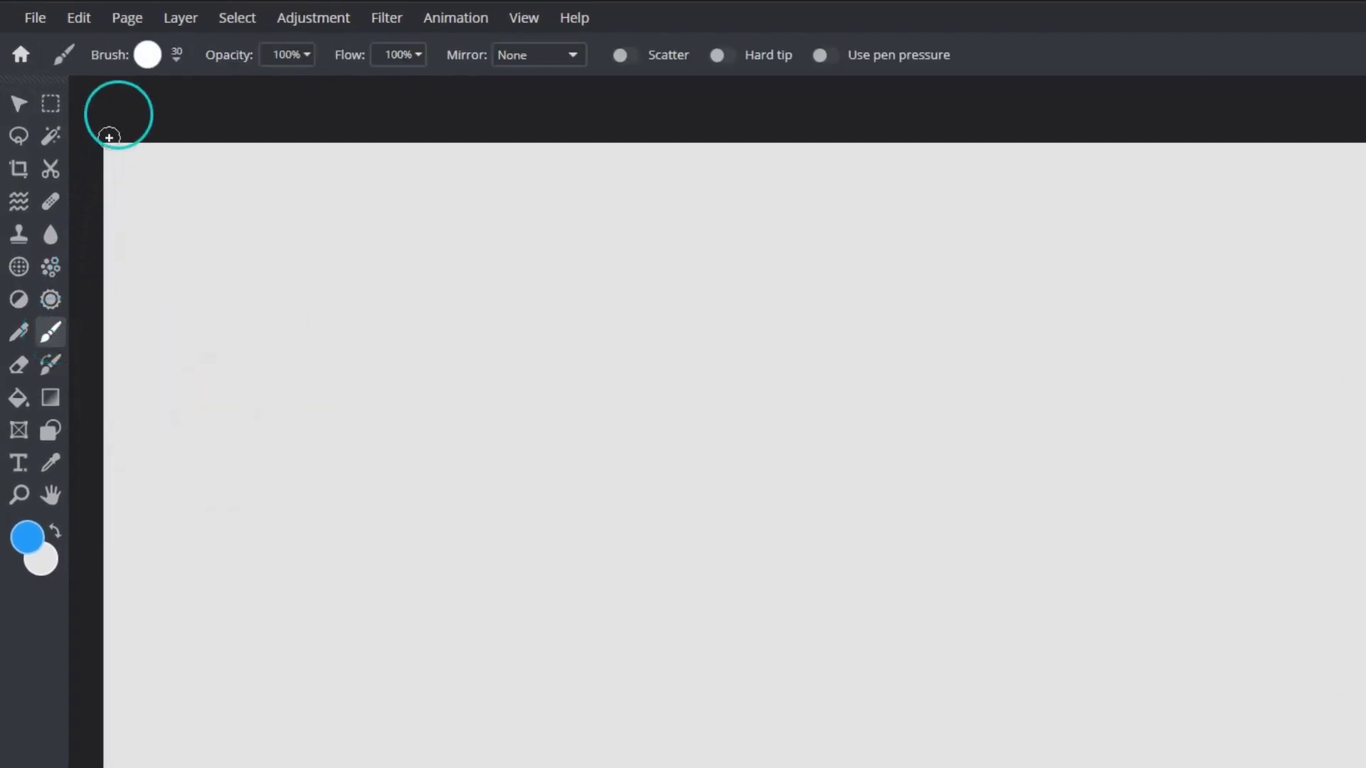
pyautogui.click(148, 55)
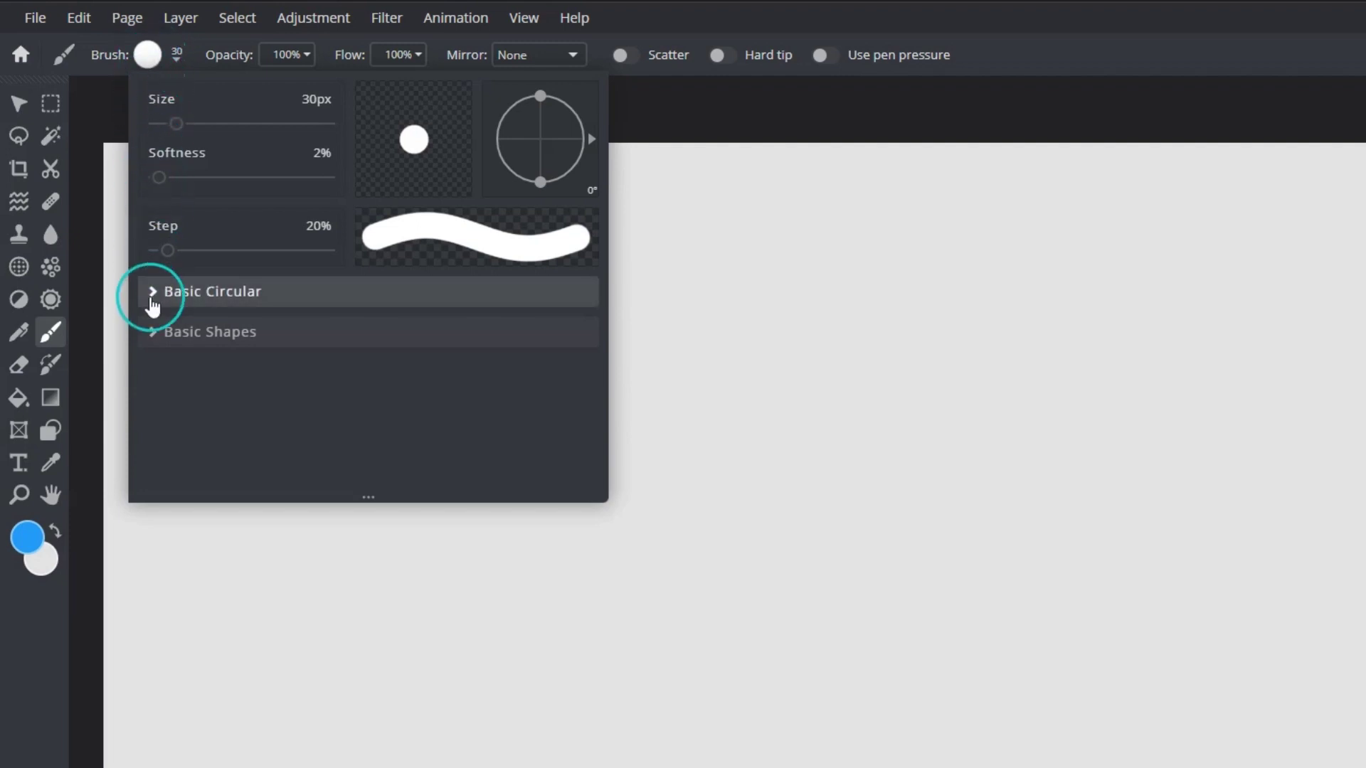
pyautogui.click(152, 303)
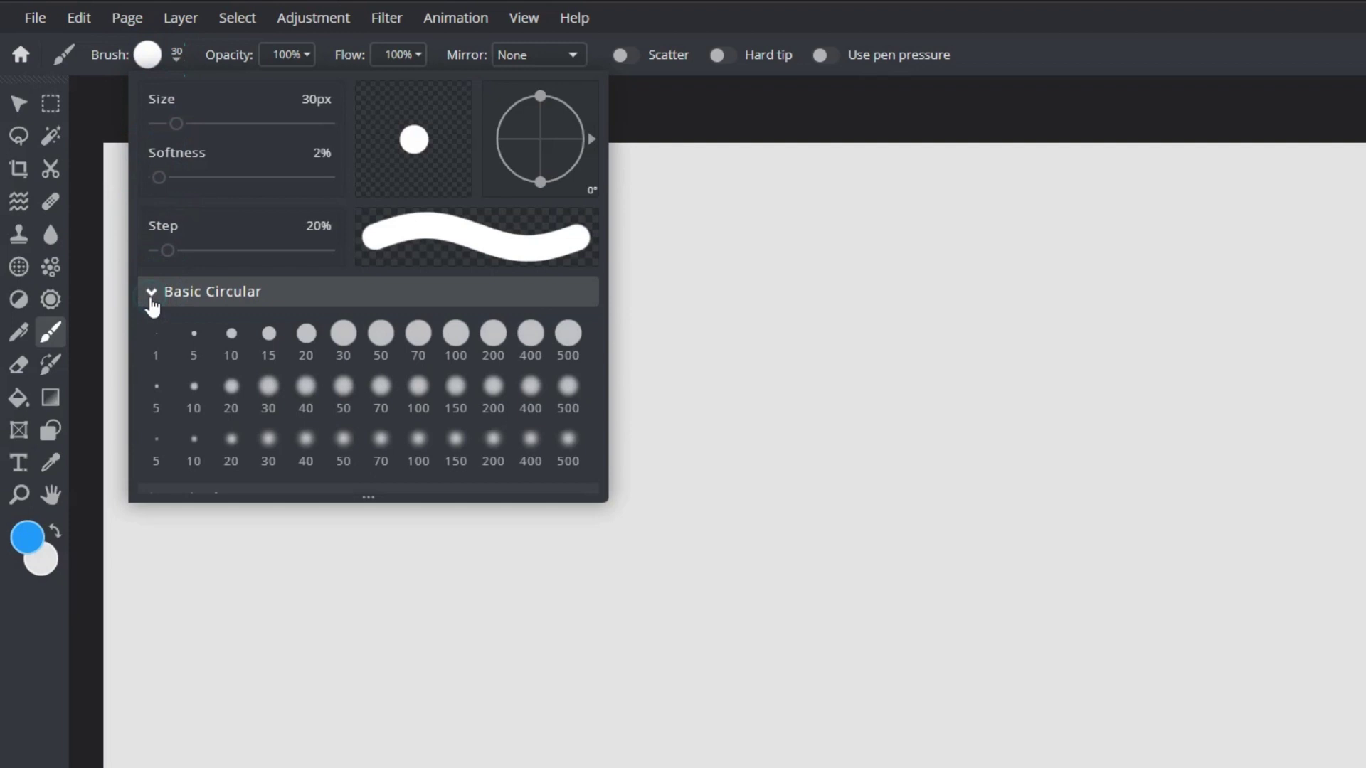
pyautogui.click(382, 341)
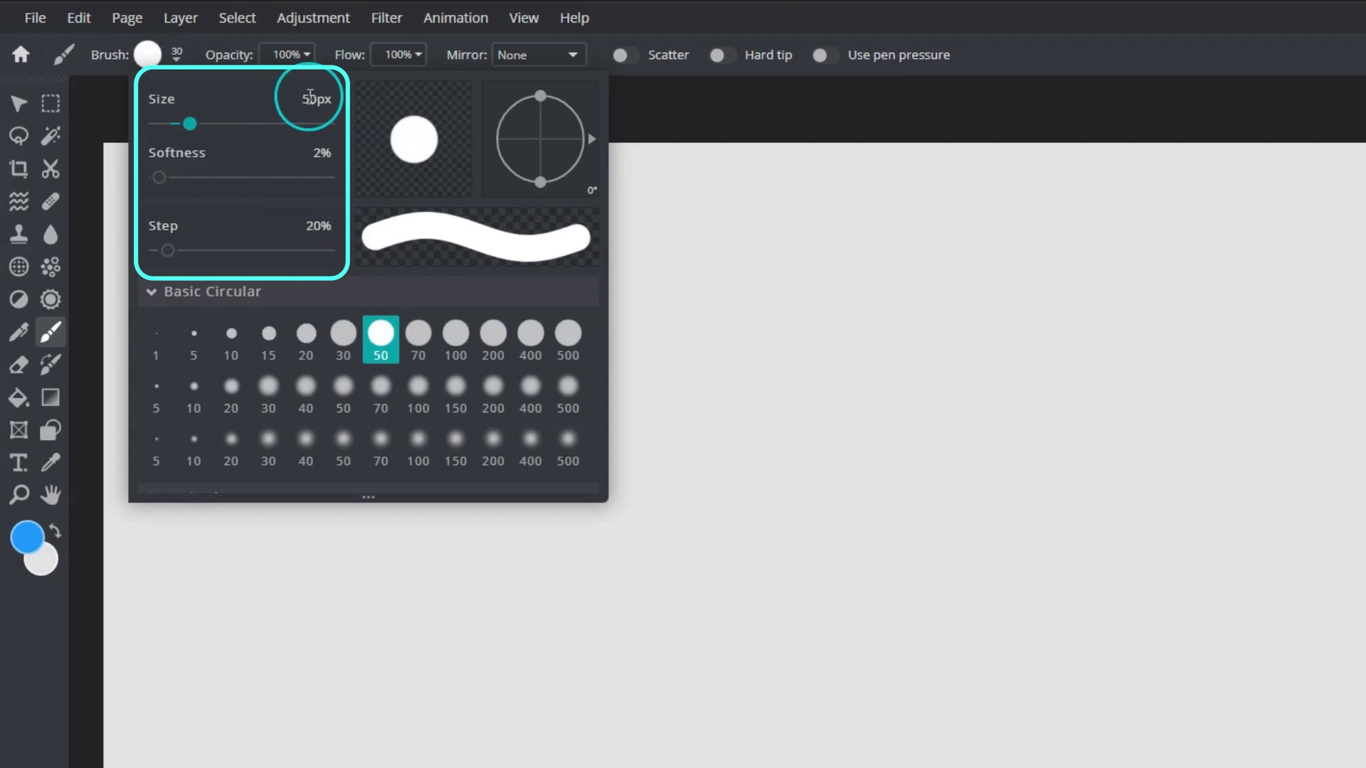
# Set the brush size to 300 px
pyautogui.click(310, 95)
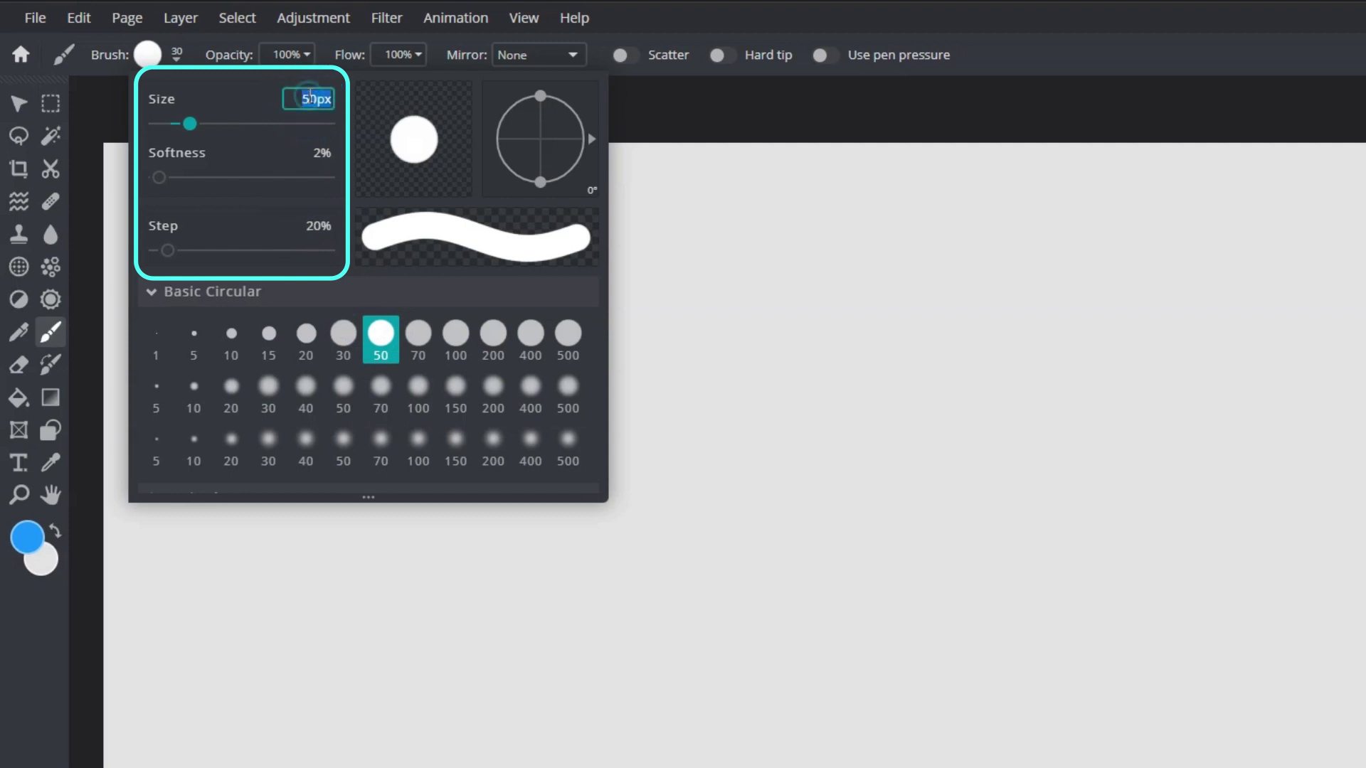
pyautogui.write('300')
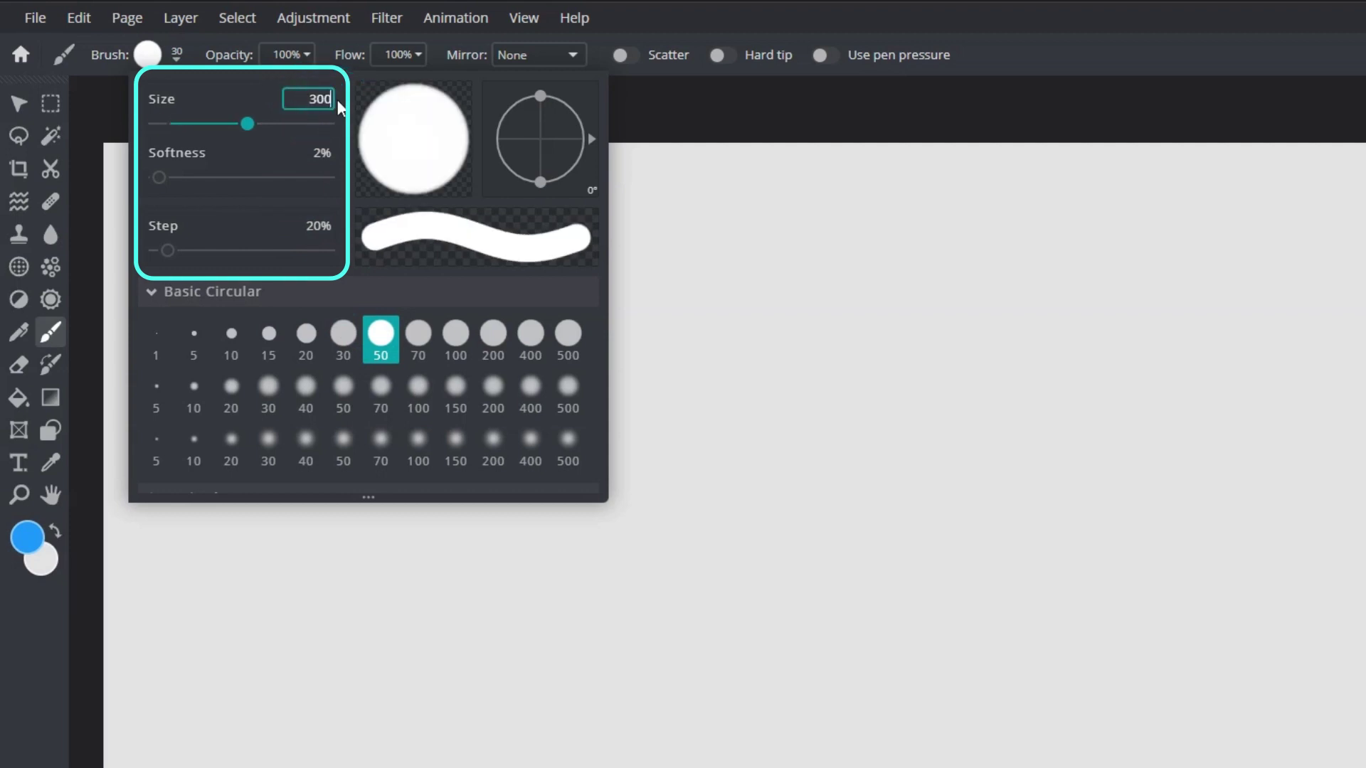
pyautogui.press('Return')
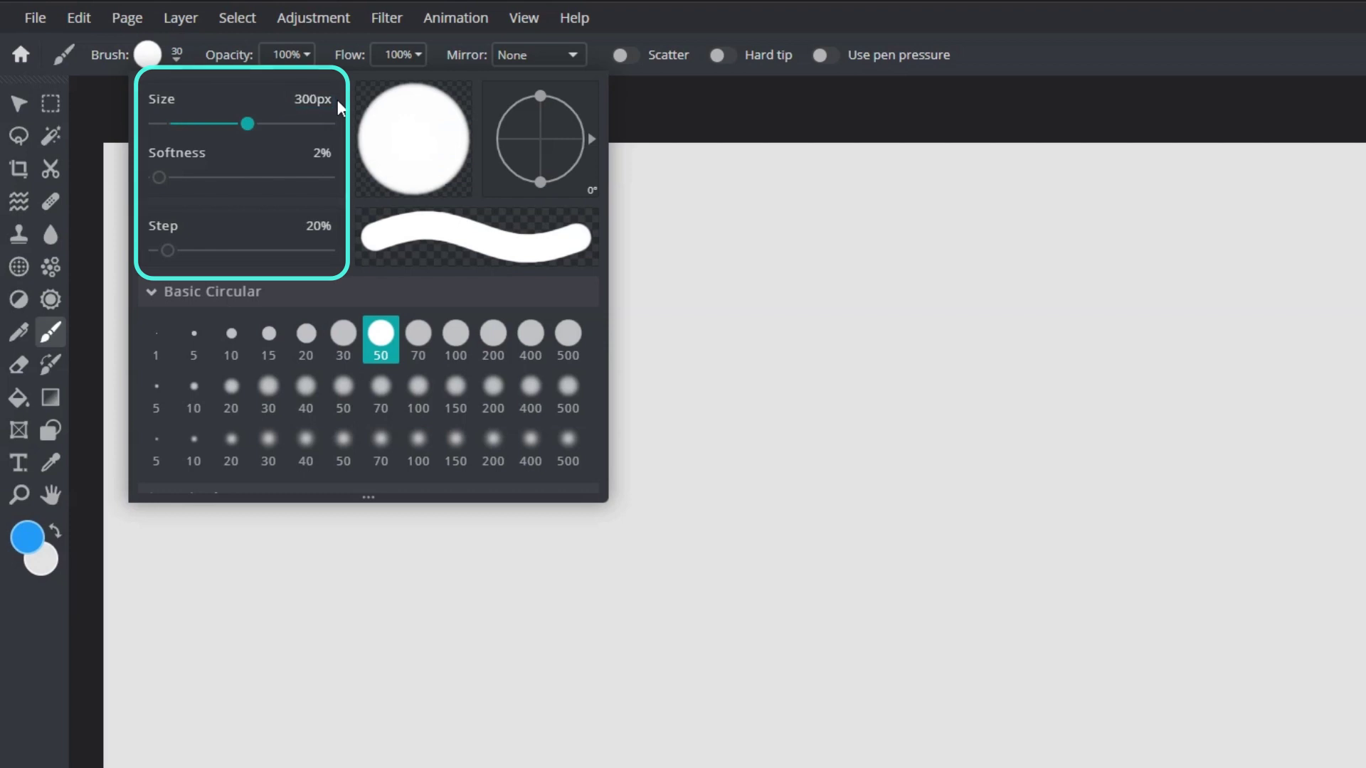
pyautogui.click(478, 163)
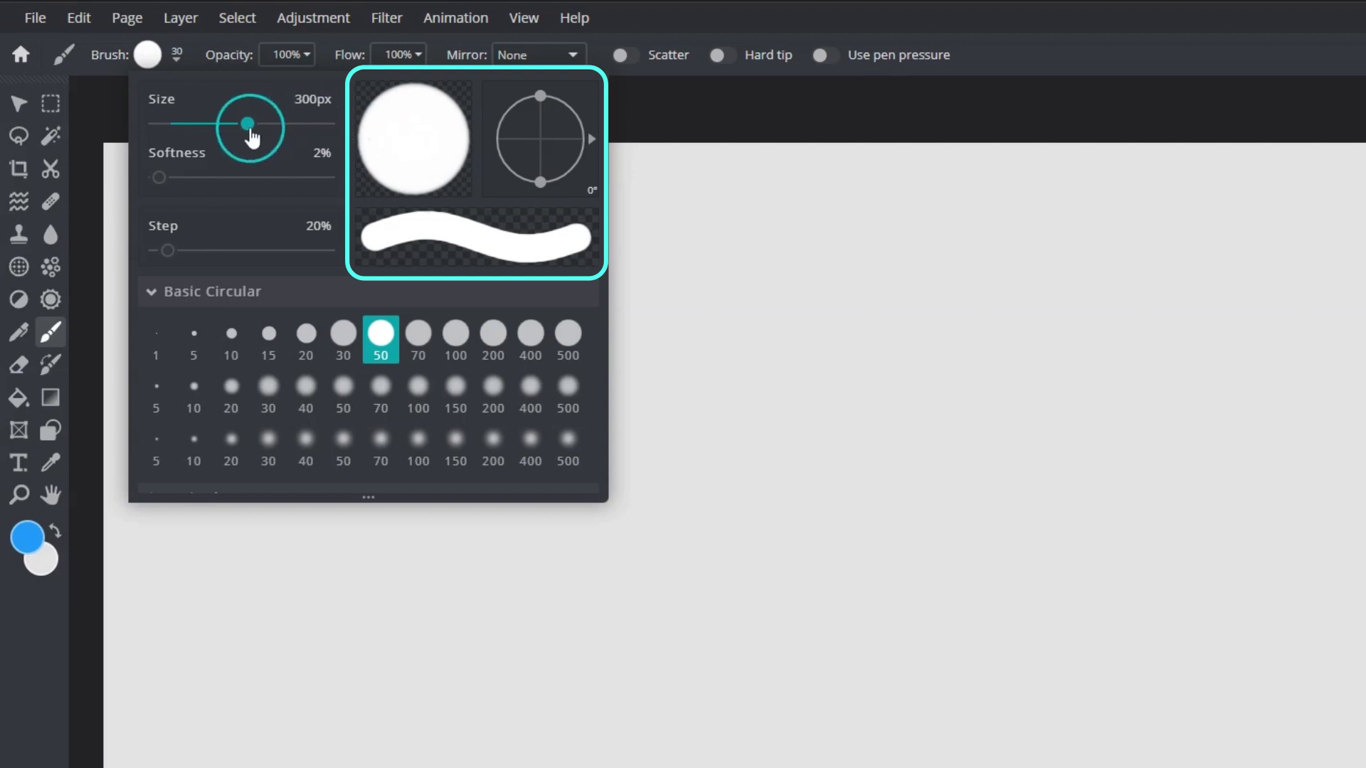
# Increase the brush size to 600 px and paint a single blue dab near the middle of the canvas
pyautogui.moveTo(248, 124); pyautogui.dragTo(283, 125)
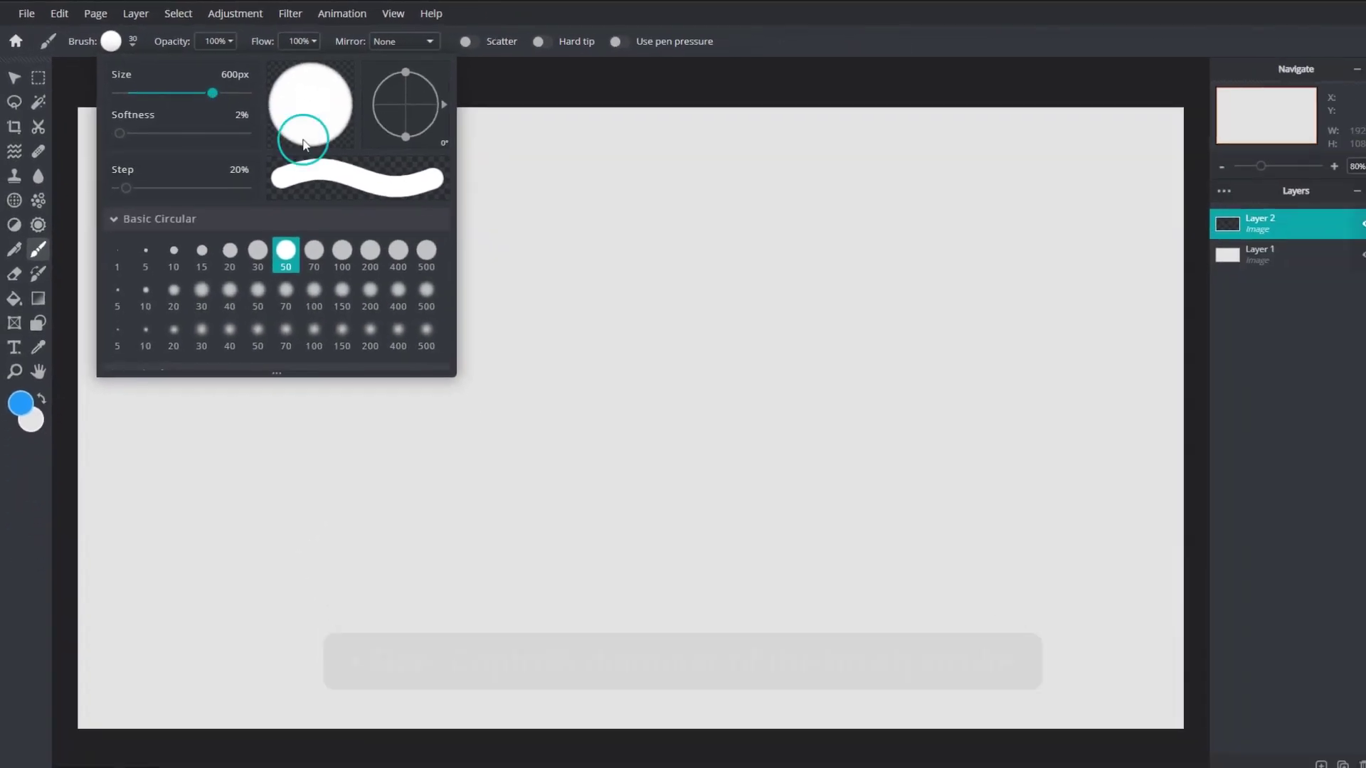
pyautogui.click(795, 509)
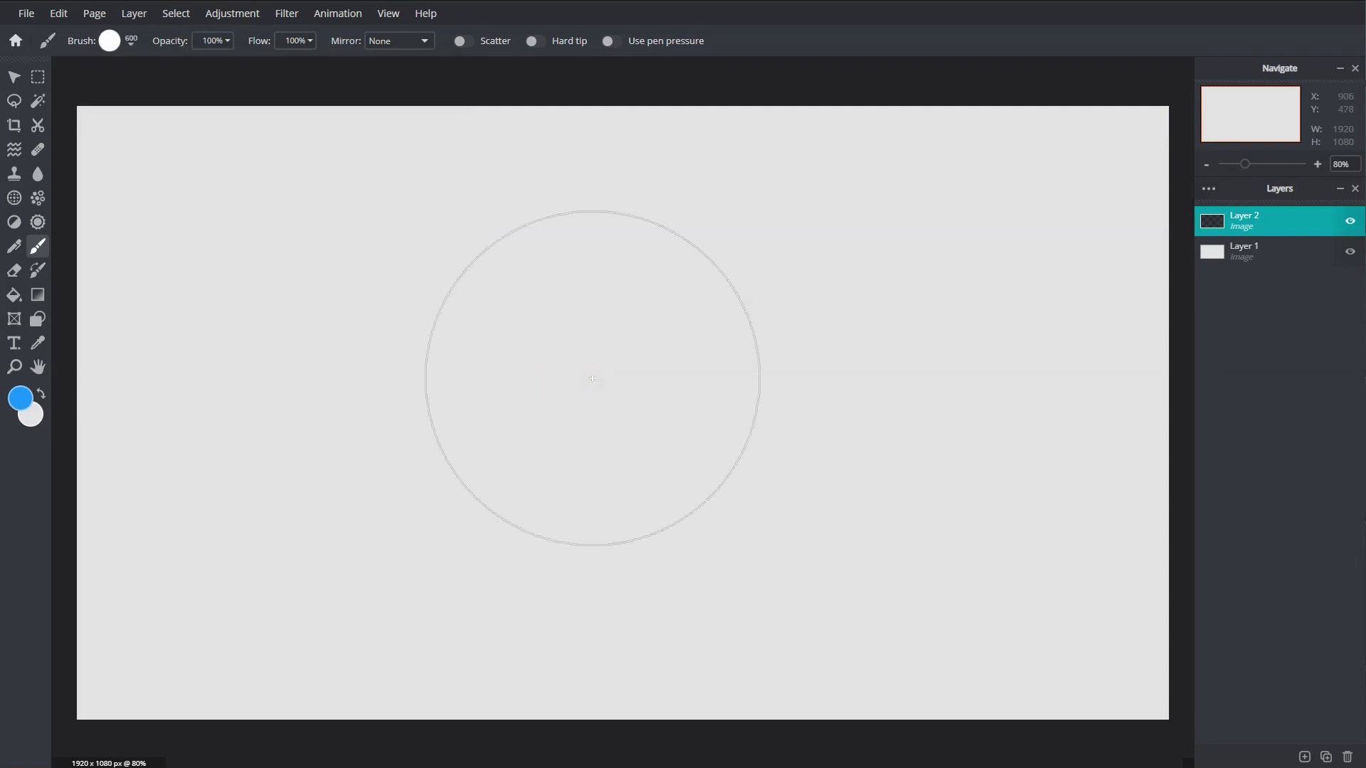
pyautogui.click(592, 378)
# Reduce the brush size to 580 px in 10 px increments and undo the painted blue dab
pyautogui.press('[')
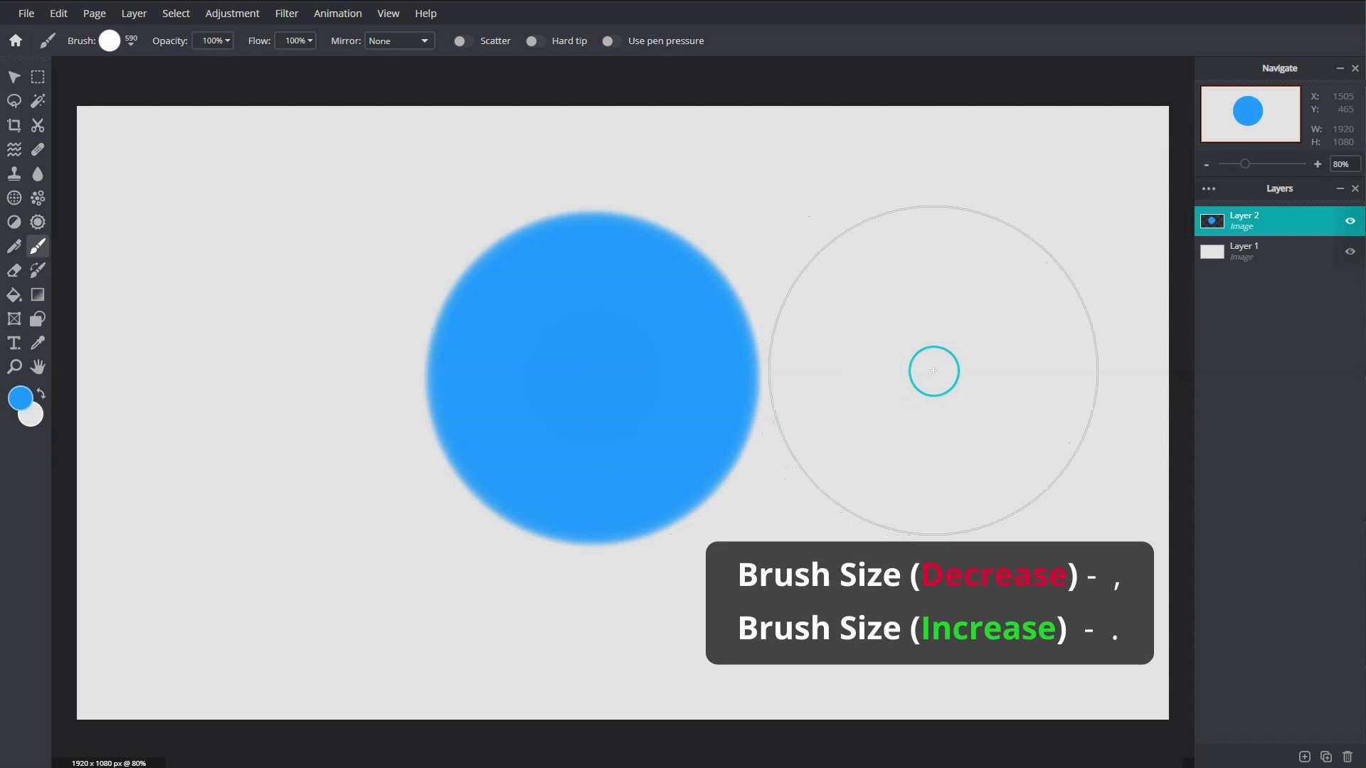
pyautogui.press(',')
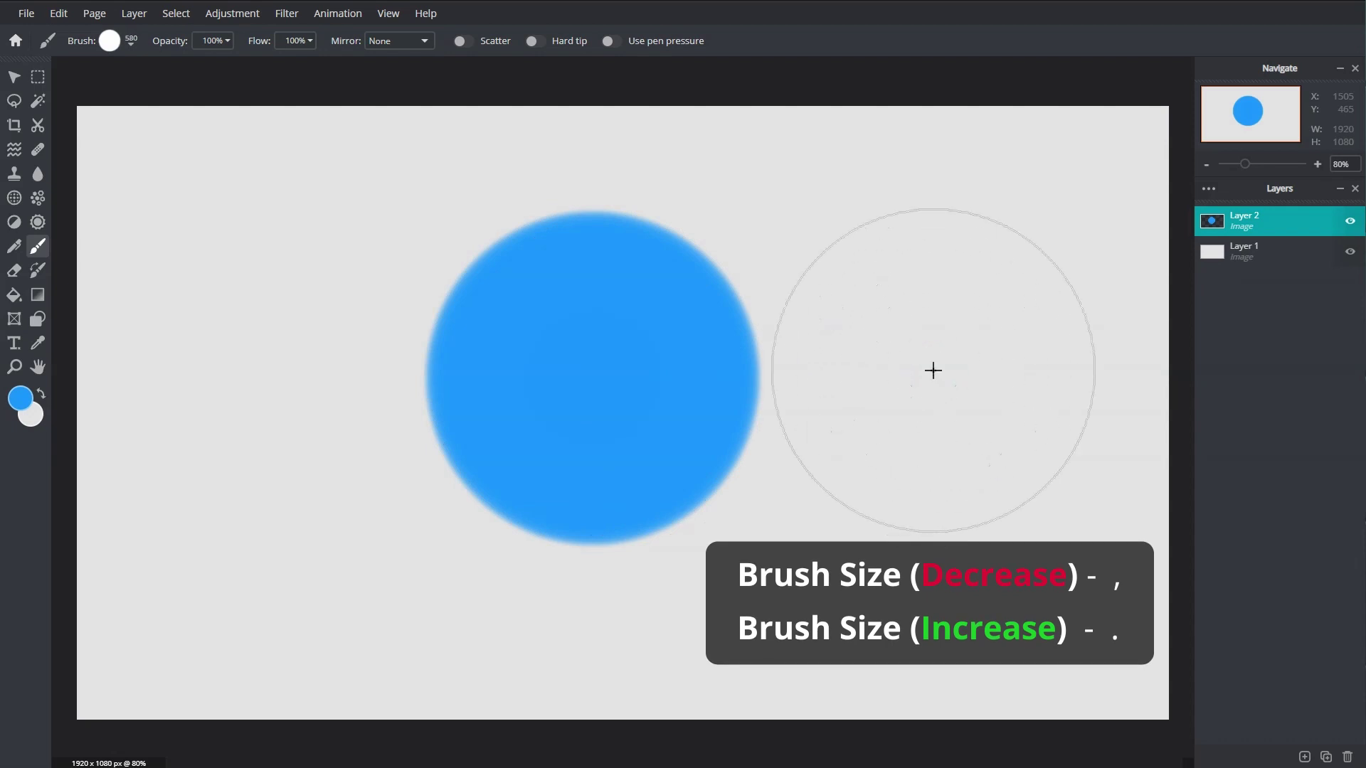
pyautogui.hotkey('ctrl', 'z')
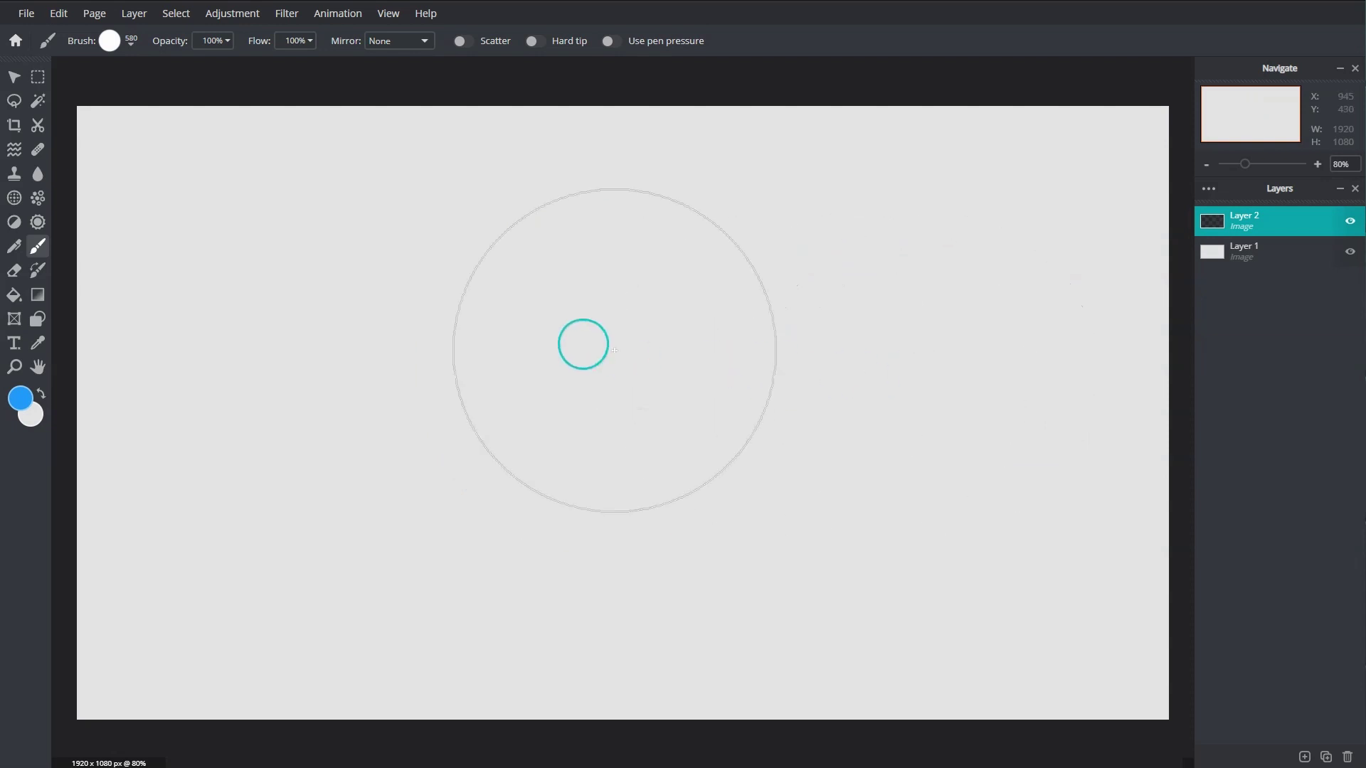
# Set the brush softness to 80% and paint one soft-edged blue dab on the left half of the canvas
pyautogui.click(130, 46)
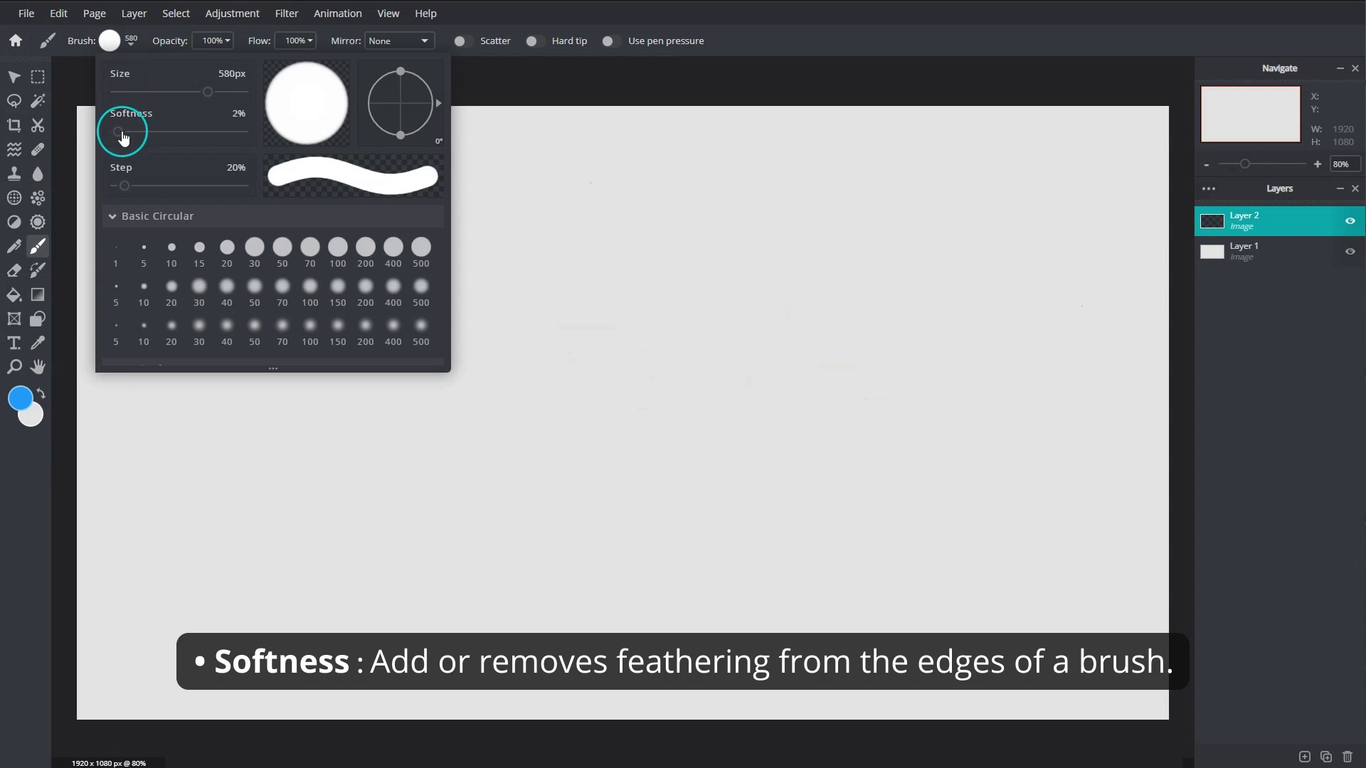
pyautogui.moveTo(123, 137); pyautogui.dragTo(220, 142)
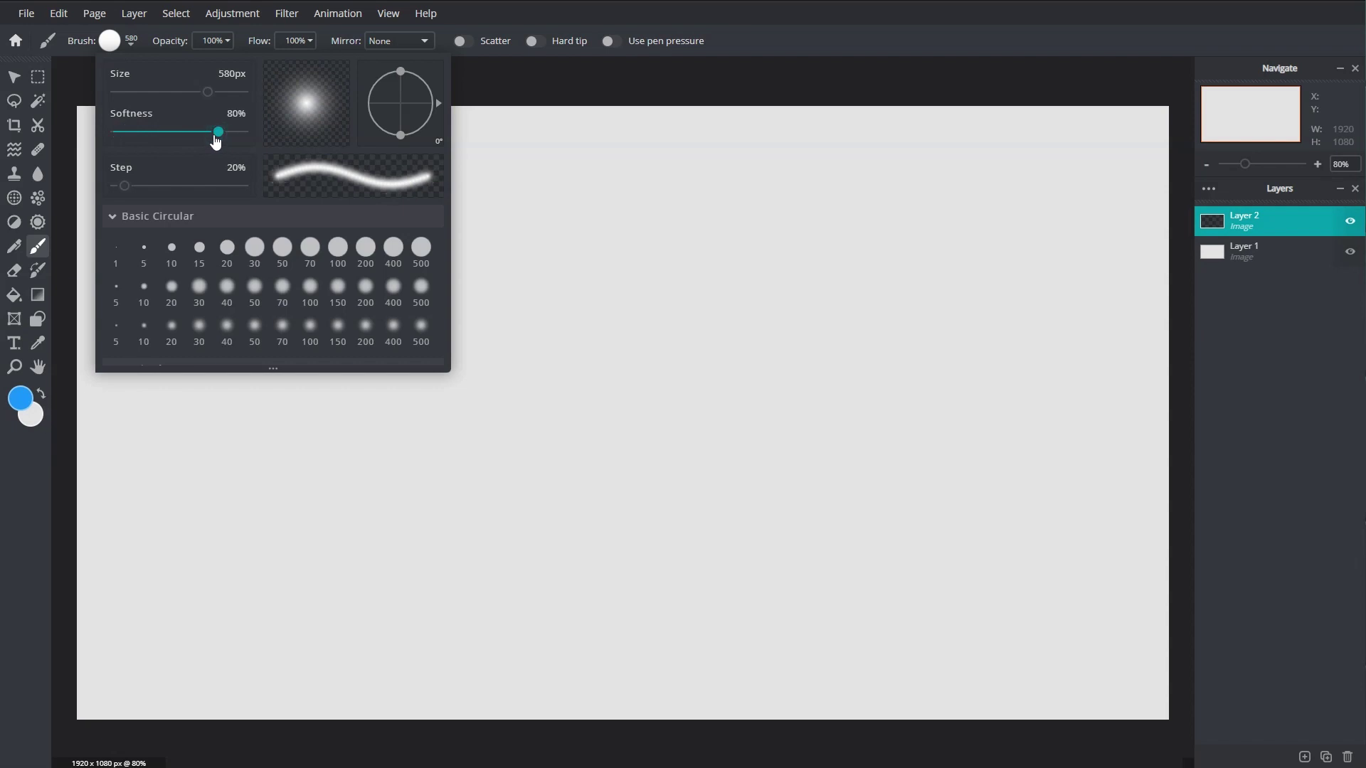
pyautogui.click(521, 314)
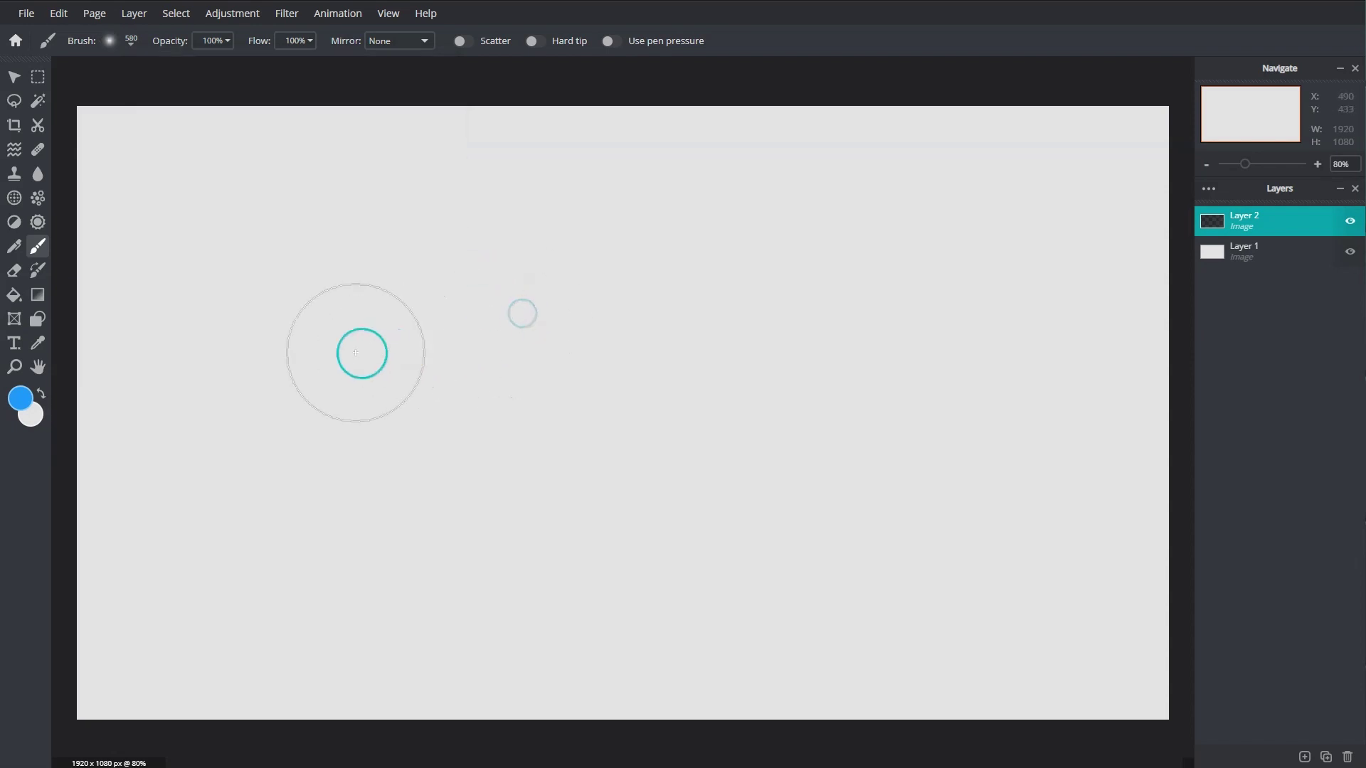
pyautogui.click(323, 369)
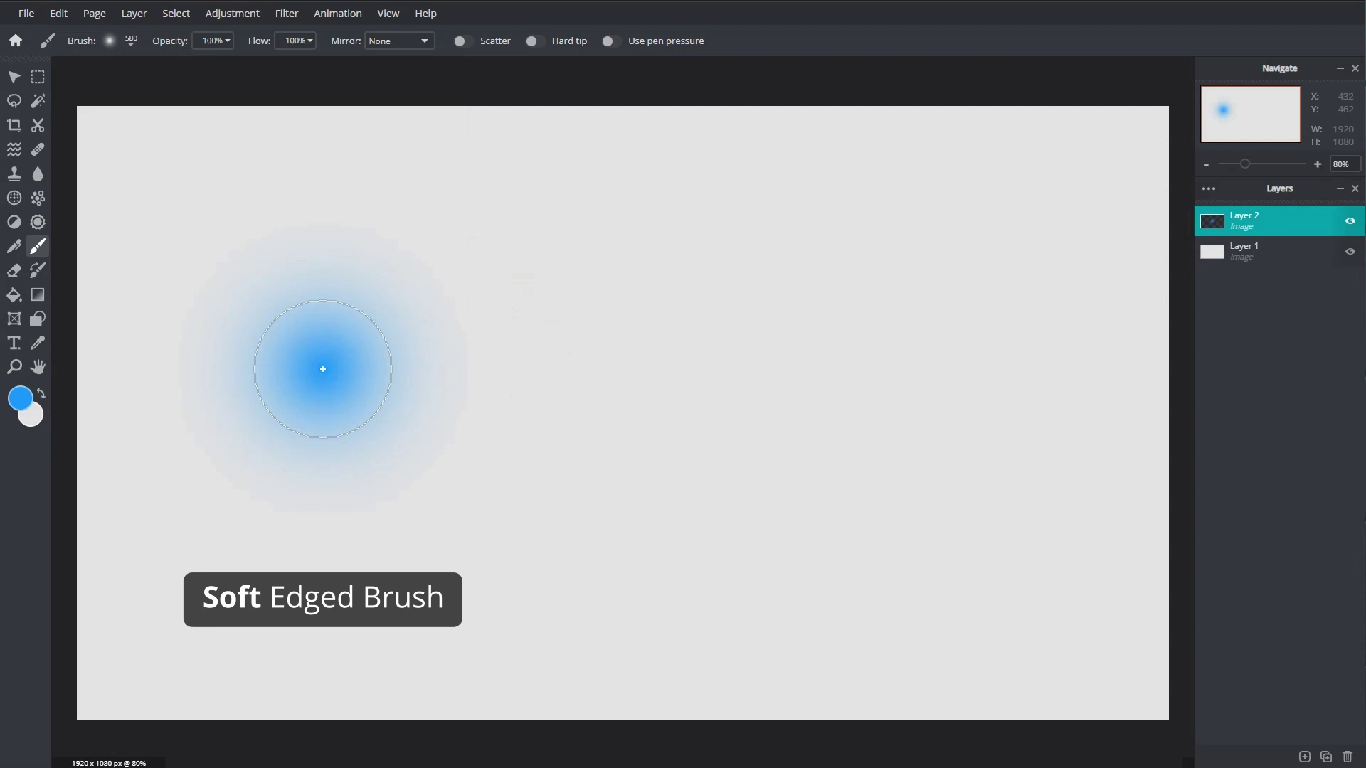
# Set the brush softness to 2% and paint a hard-edged blue dab to the right of the soft one
pyautogui.click(130, 44)
pyautogui.moveTo(209, 133); pyautogui.dragTo(120, 135)
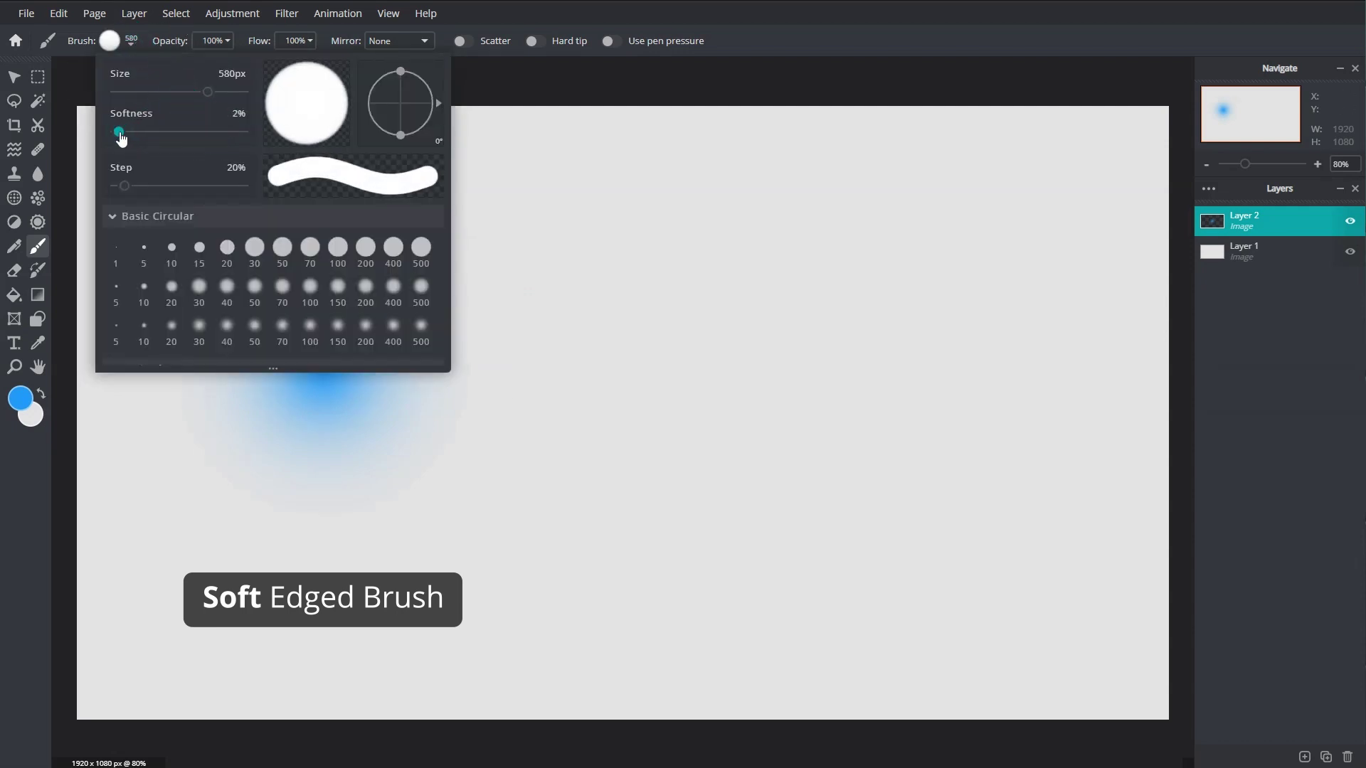
pyautogui.click(741, 339)
pyautogui.click(758, 364)
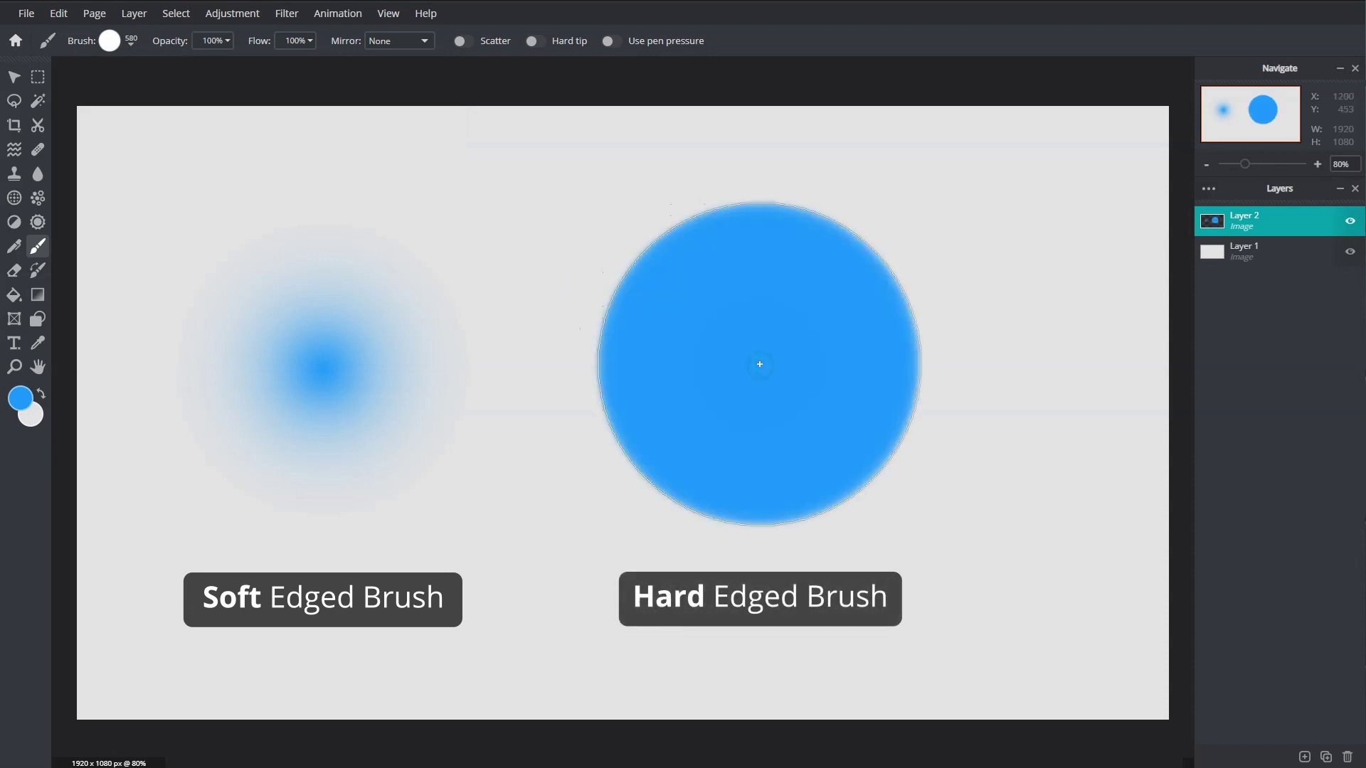
# Undo both the soft and hard dabs and set the brush size to 120 px
pyautogui.press('Delete')
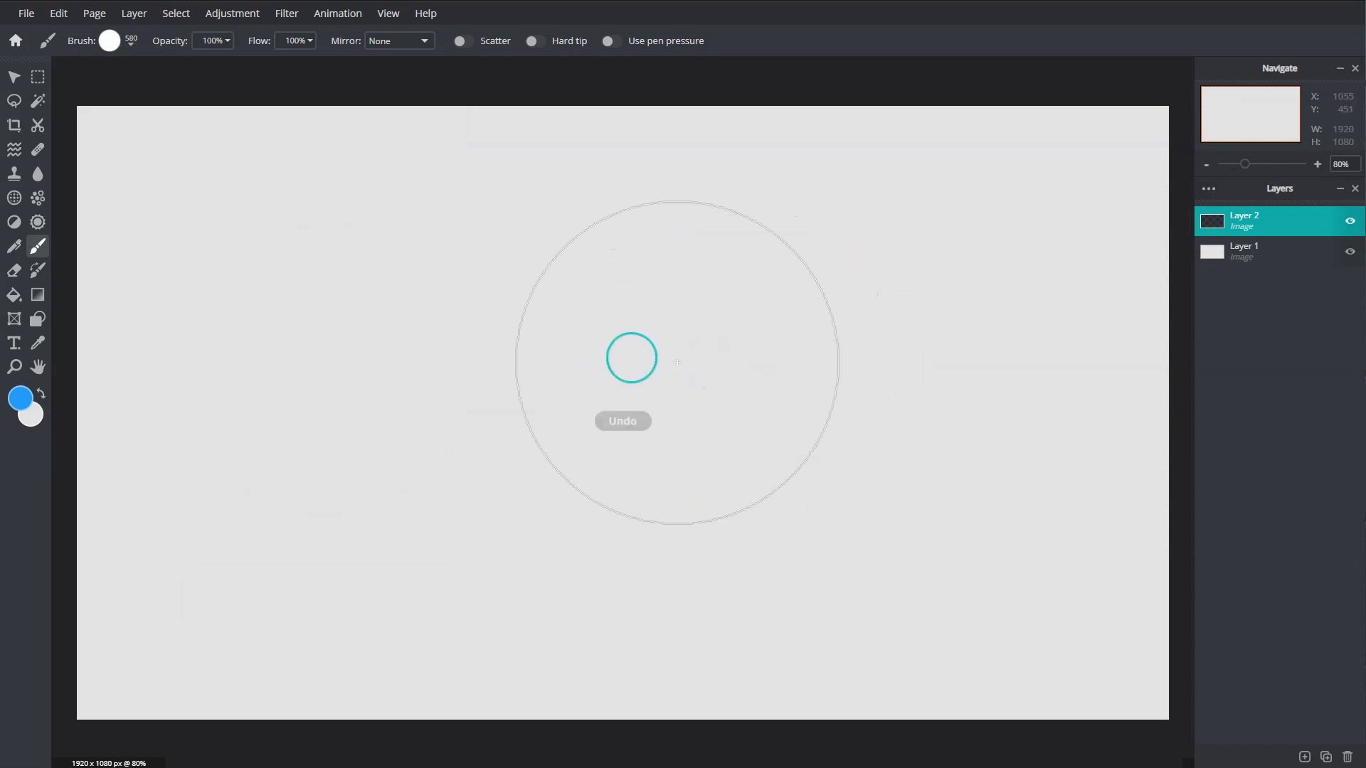
pyautogui.click(131, 42)
pyautogui.click(170, 93)
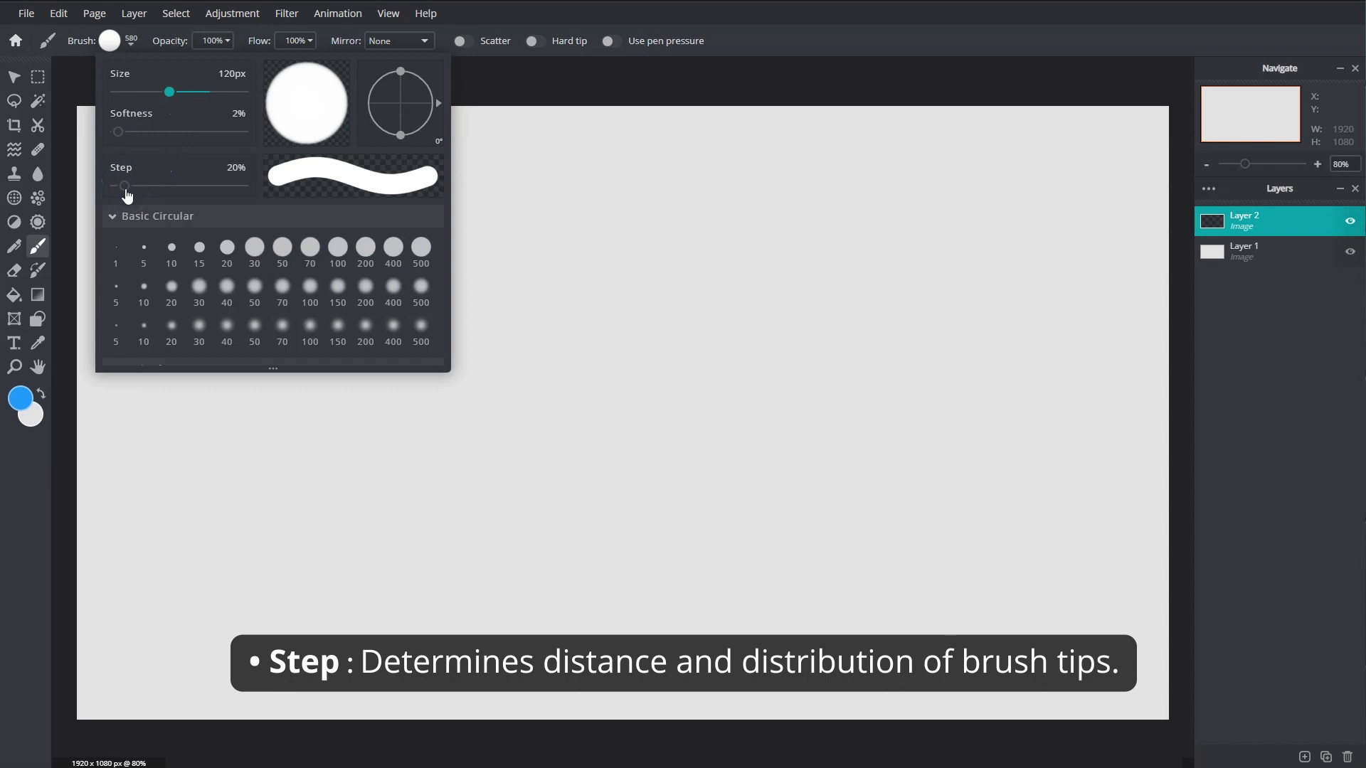
# Set the brush step to 5% and paint a wavy blue stroke across the middle of the canvas
pyautogui.moveTo(126, 192); pyautogui.dragTo(122, 191)
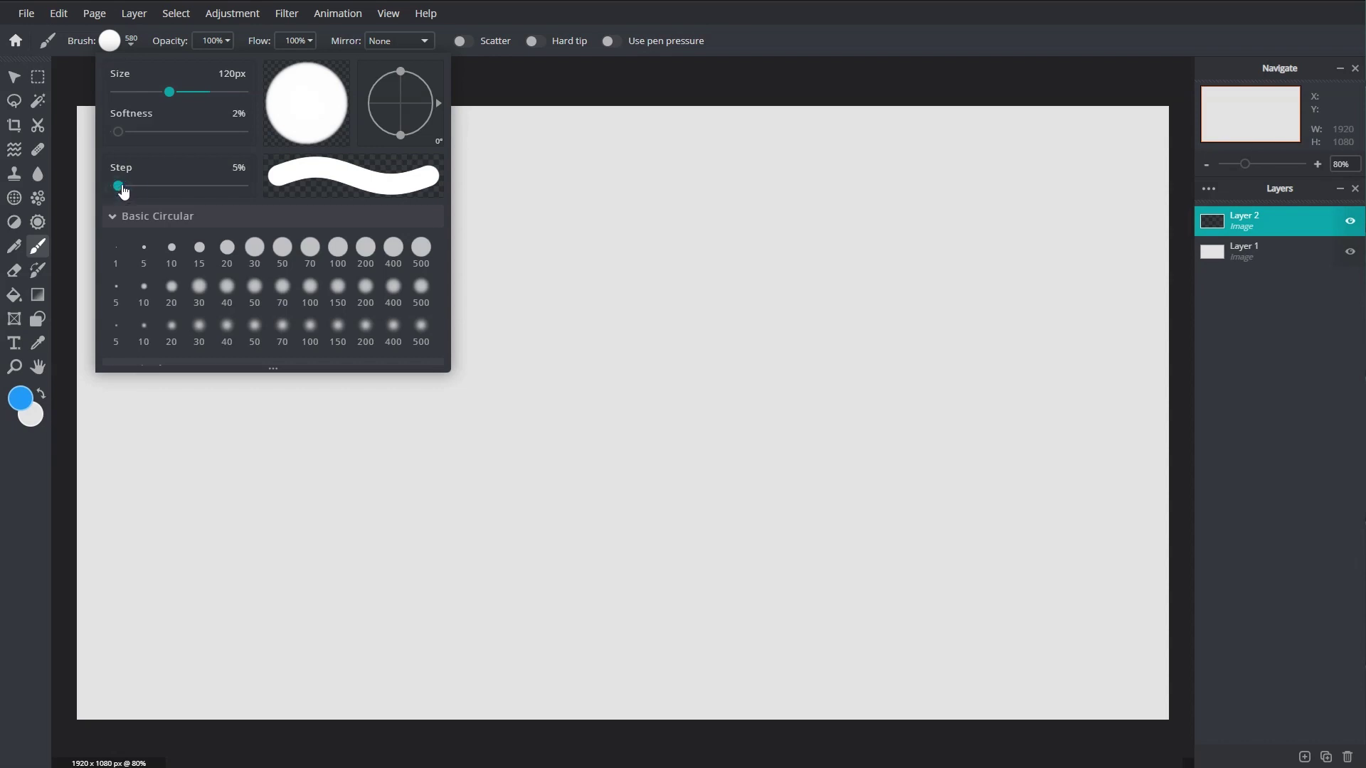
pyautogui.click(561, 365)
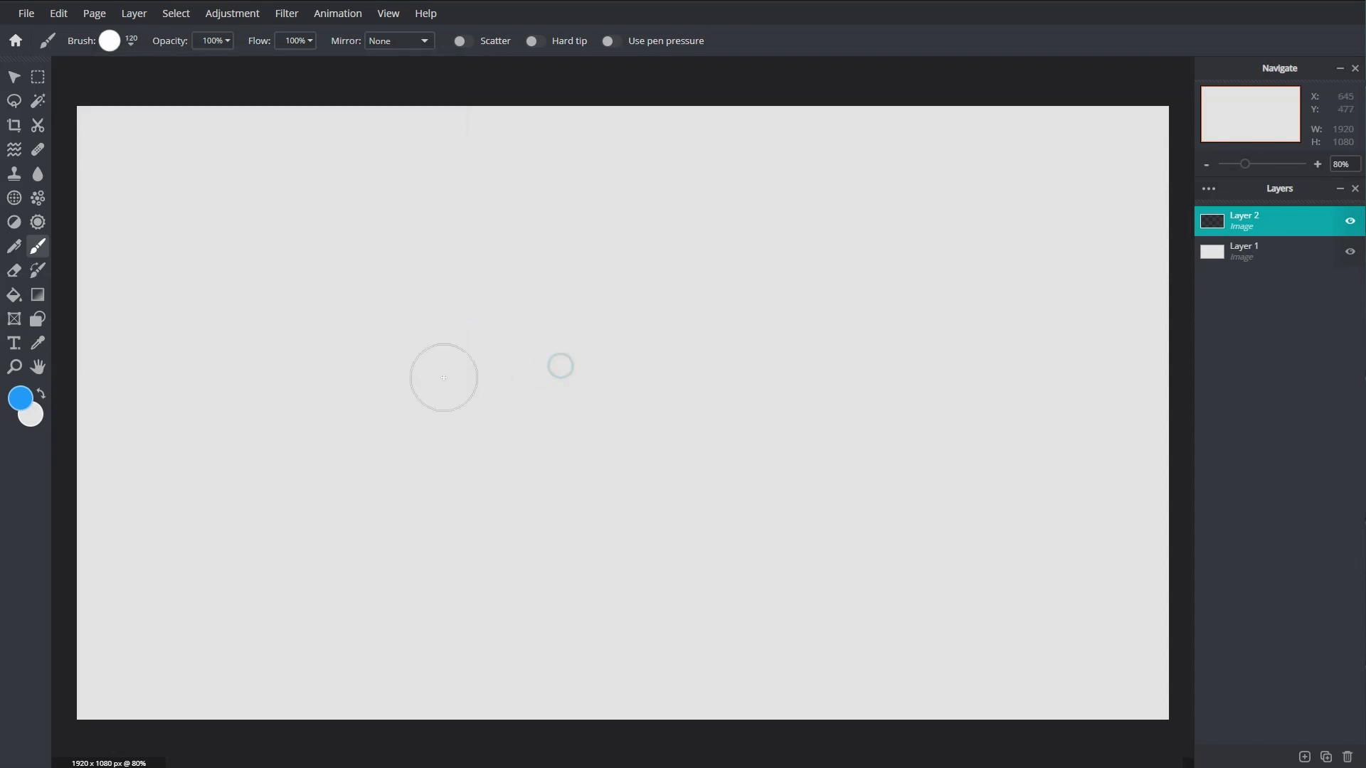
pyautogui.moveTo(412, 384)
pyautogui.mouseDown()
pyautogui.moveTo(502, 325)
pyautogui.moveTo(745, 372)
pyautogui.moveTo(795, 360)
pyautogui.moveTo(840, 314)
pyautogui.mouseUp()
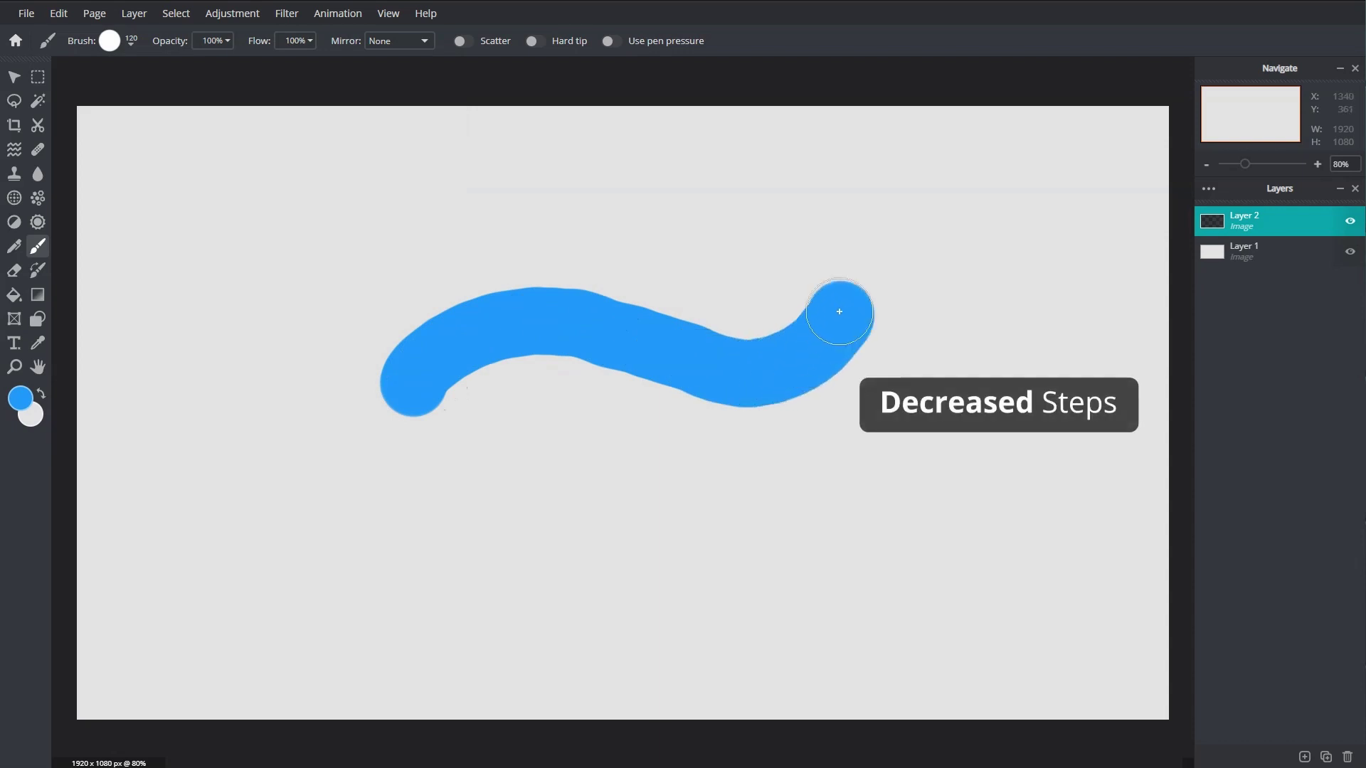
# Set the brush step to 179% and paint a second blue stroke below the first one
pyautogui.click(111, 40)
pyautogui.moveTo(118, 186); pyautogui.dragTo(192, 186)
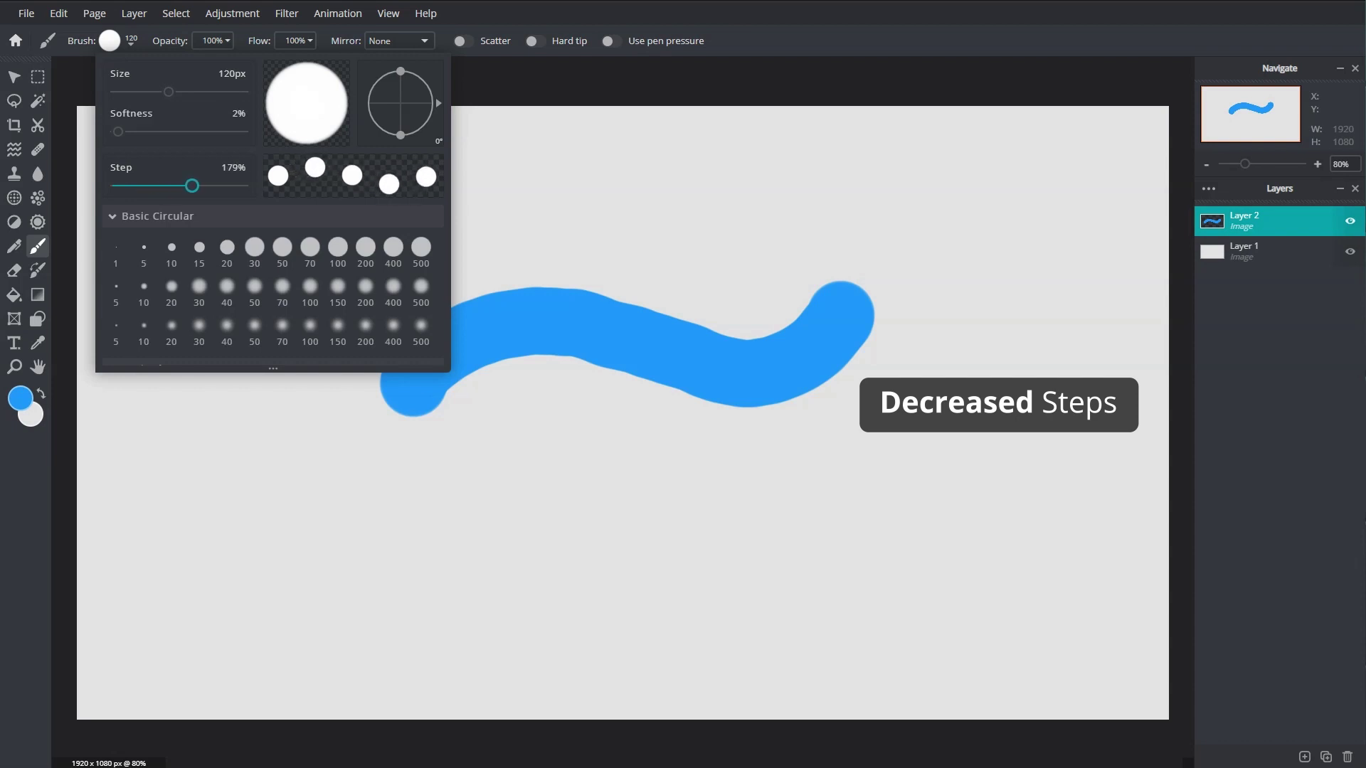
pyautogui.moveTo(402, 566)
pyautogui.mouseDown()
pyautogui.moveTo(456, 524)
pyautogui.moveTo(576, 521)
pyautogui.moveTo(797, 573)
pyautogui.moveTo(881, 541)
pyautogui.moveTo(951, 468)
pyautogui.mouseUp()
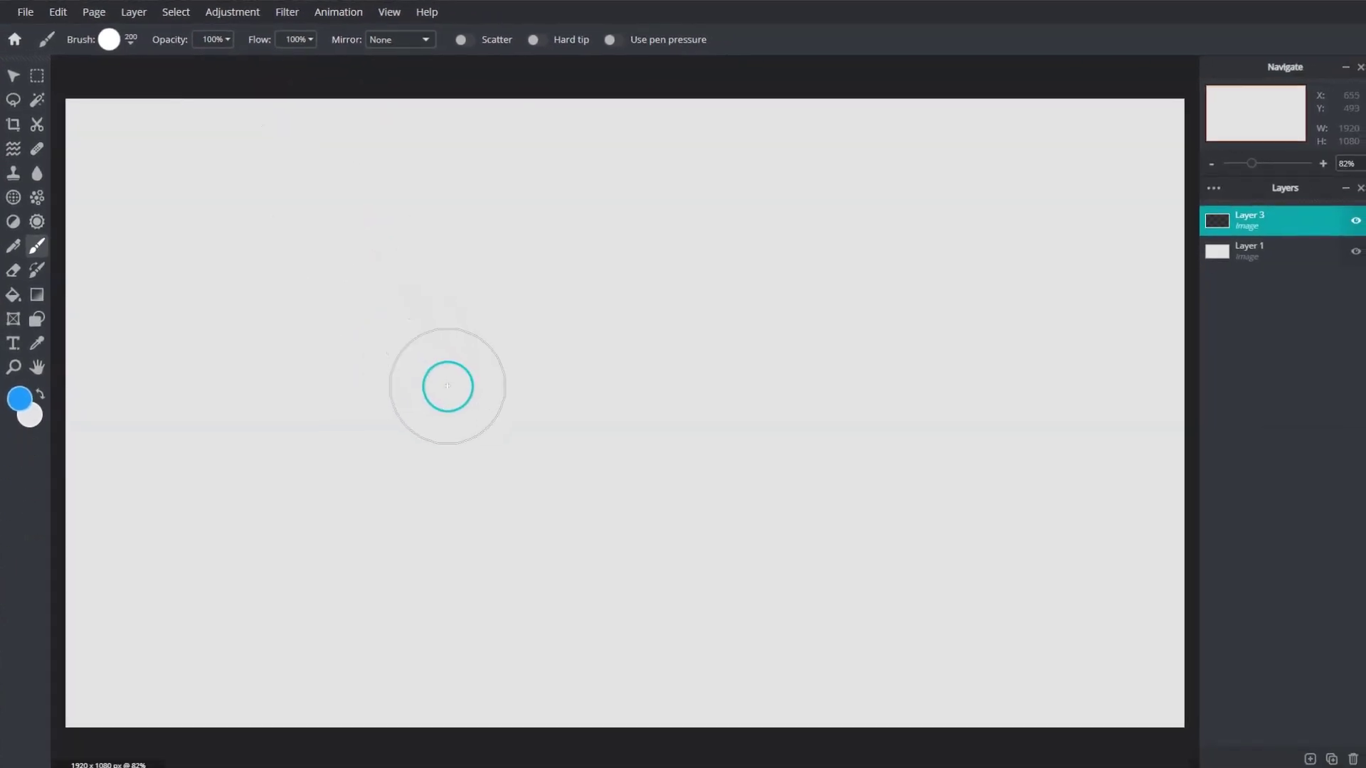
# Paint a blue dab at 100% opacity and a second one to its right at 20% brush opacity
pyautogui.click(447, 385)
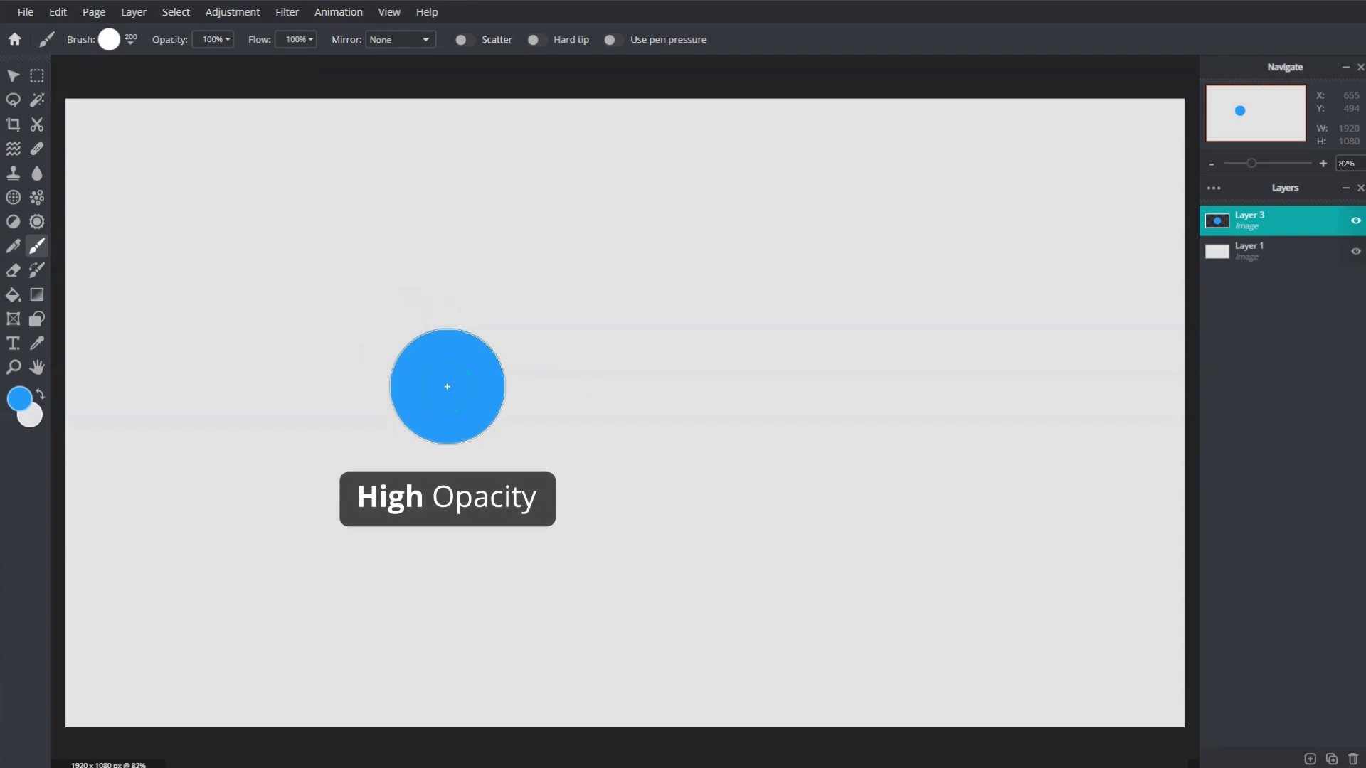
pyautogui.click(213, 39)
pyautogui.moveTo(231, 64); pyautogui.dragTo(127, 76)
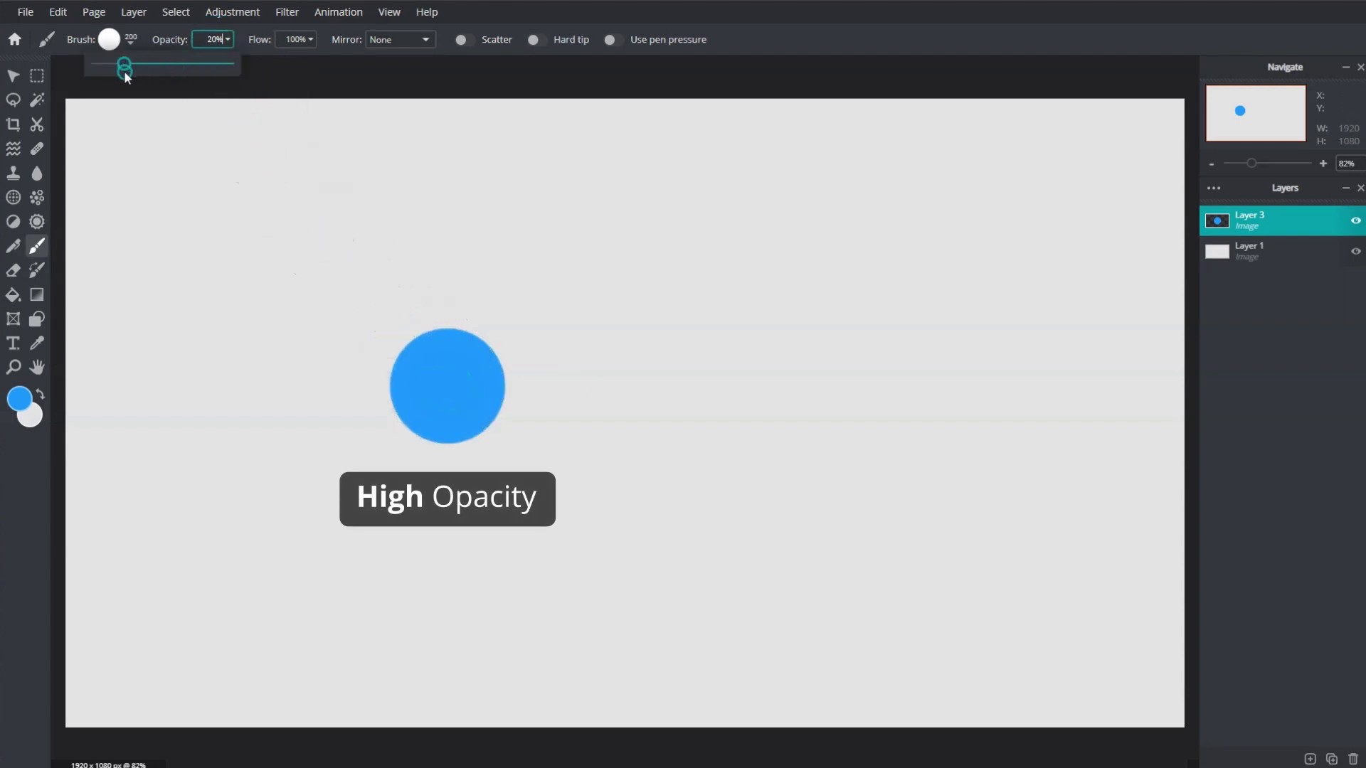
pyautogui.click(730, 385)
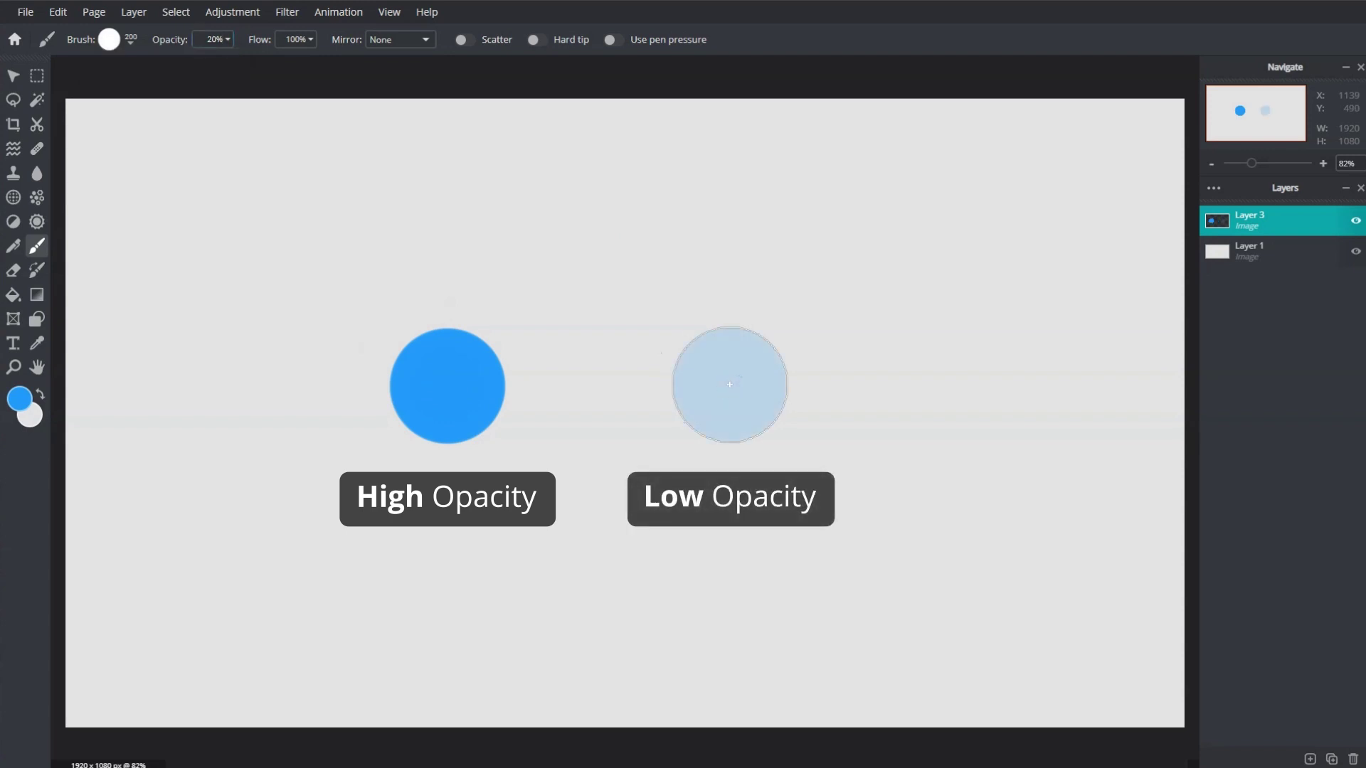
# Undo both opacity test dabs and set the brush opacity to 100%
pyautogui.hotkey('ctrl', 'z')
pyautogui.hotkey('ctrl', 'z')
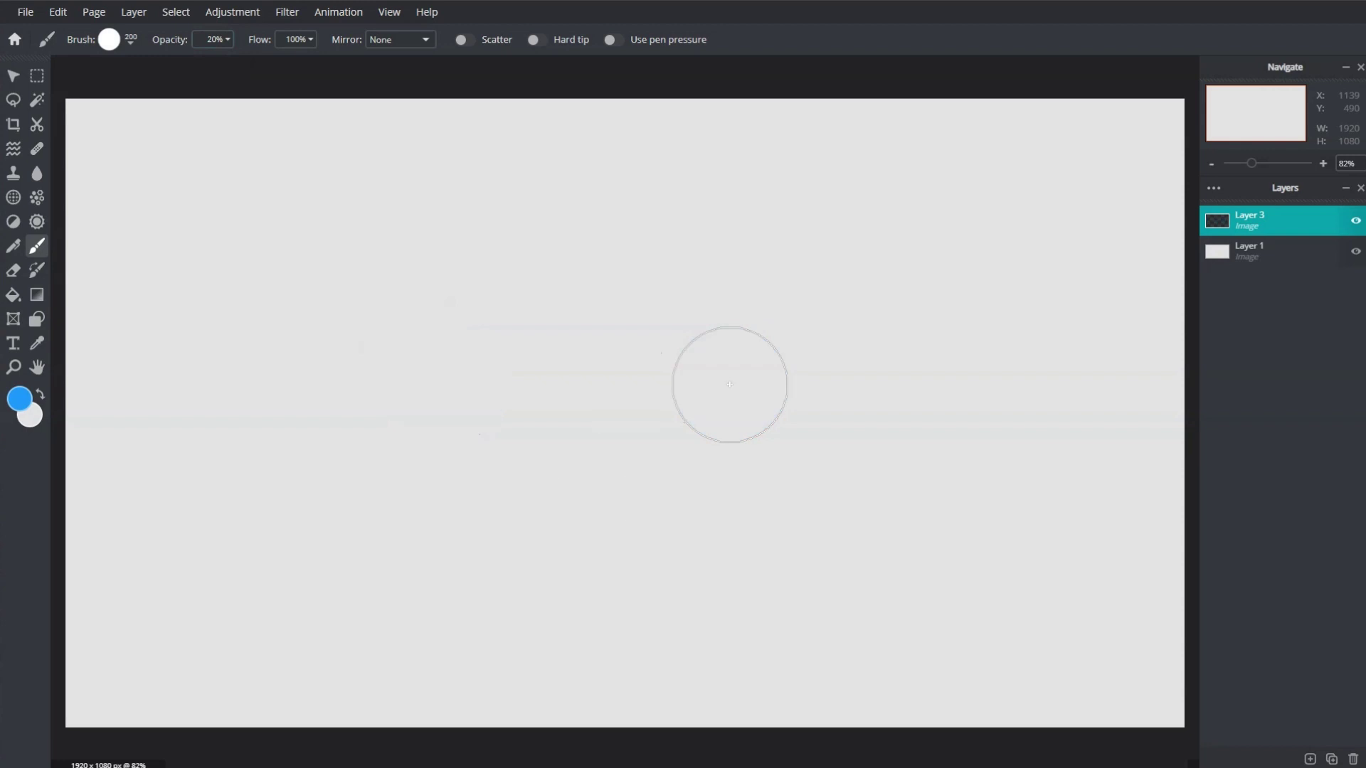
pyautogui.click(224, 48)
pyautogui.moveTo(122, 63); pyautogui.dragTo(295, 67)
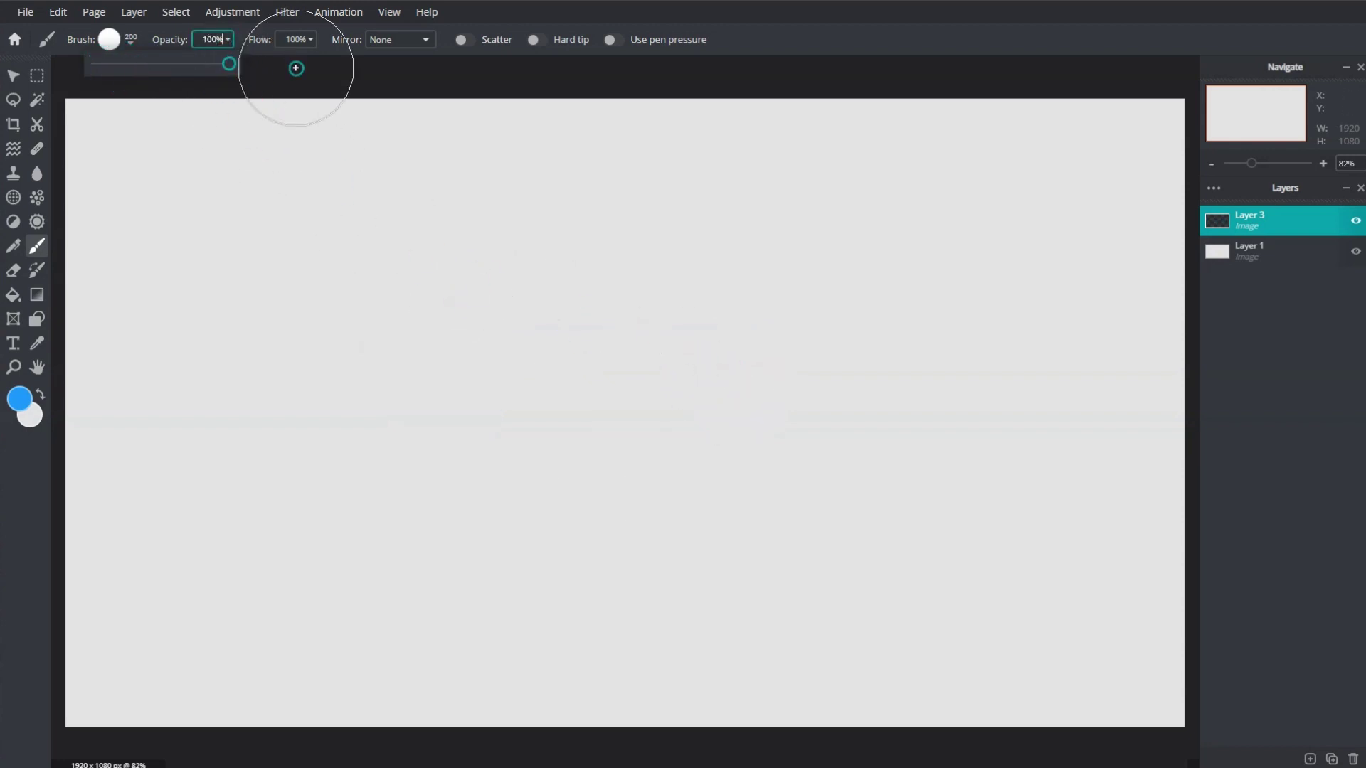
# Set the brush flow to 15% and paint a short horizontal blue stroke on the left half of the canvas
pyautogui.click(315, 39)
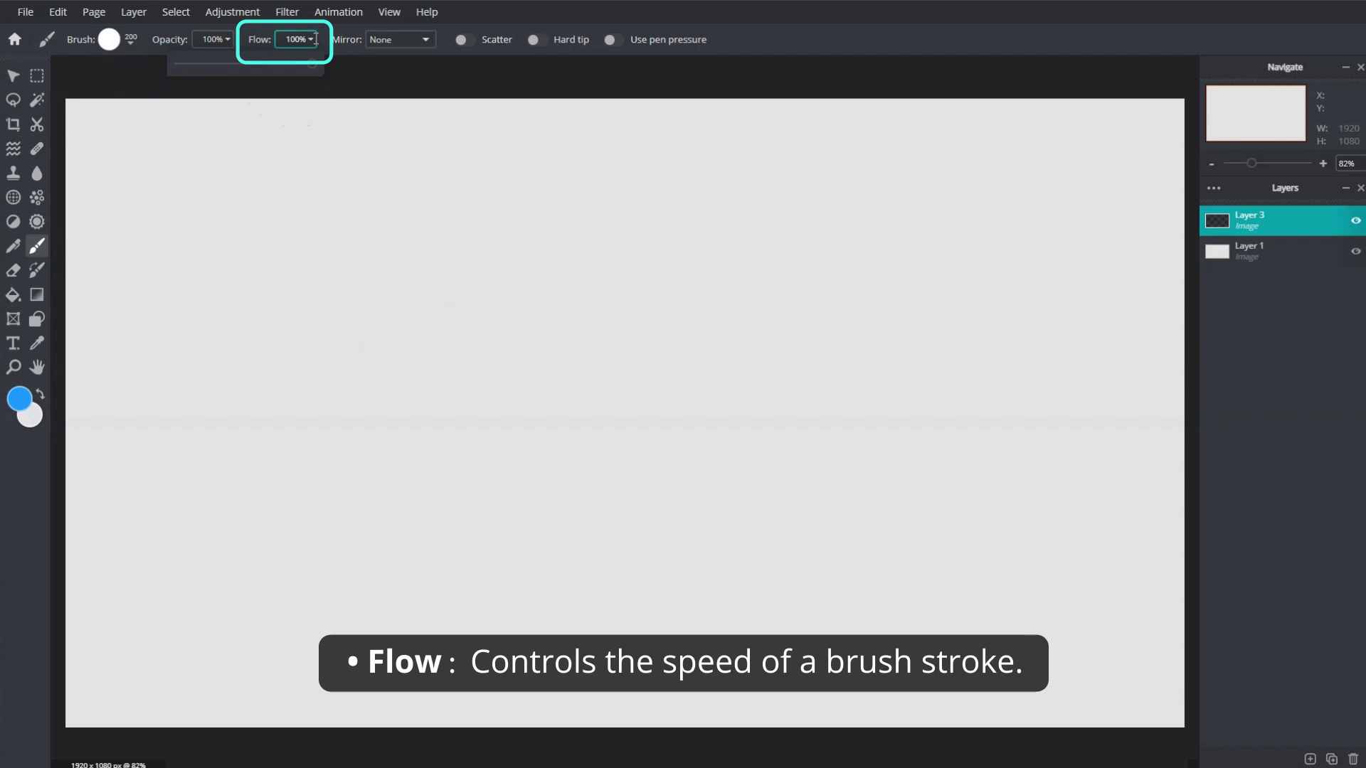
pyautogui.moveTo(312, 63); pyautogui.dragTo(202, 72)
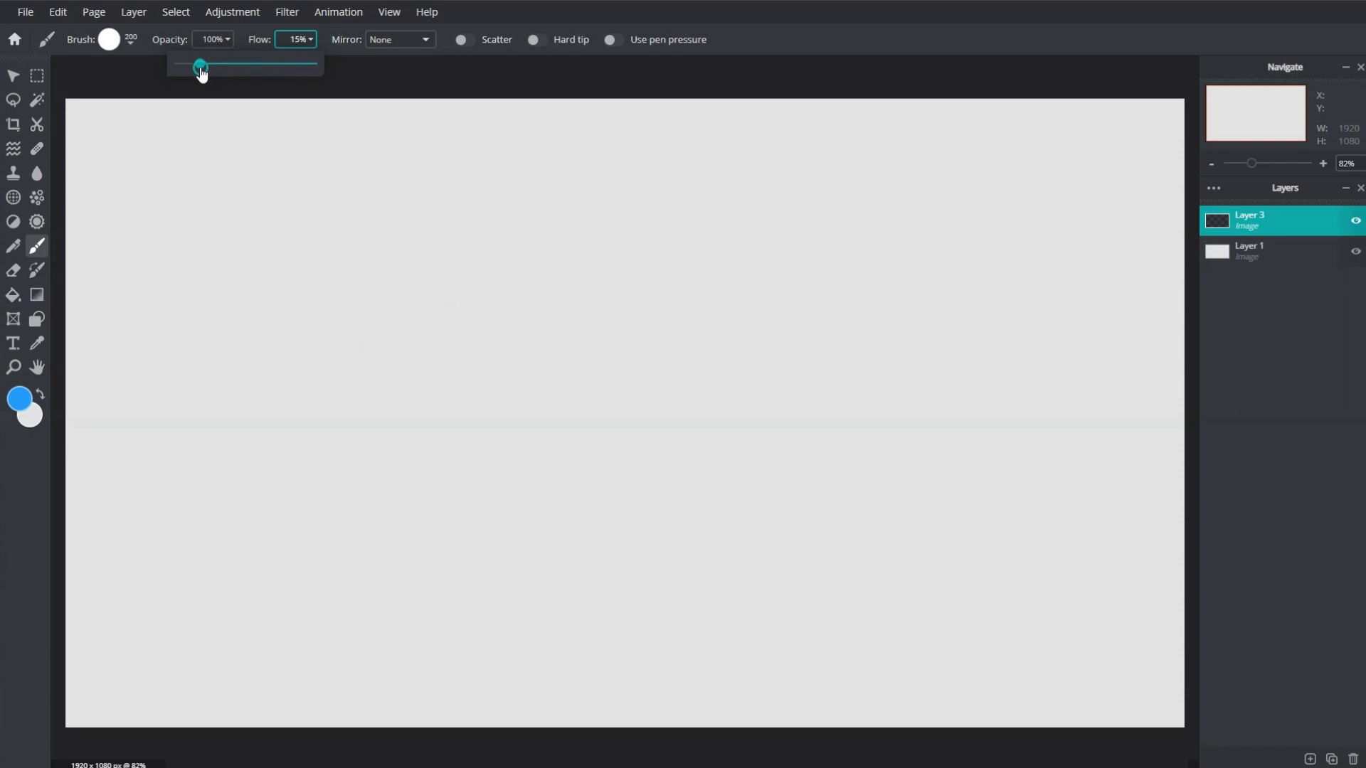
pyautogui.click(310, 355)
pyautogui.moveTo(331, 362)
pyautogui.mouseDown()
pyautogui.moveTo(454, 356)
pyautogui.moveTo(413, 363)
pyautogui.moveTo(441, 363)
pyautogui.mouseUp()
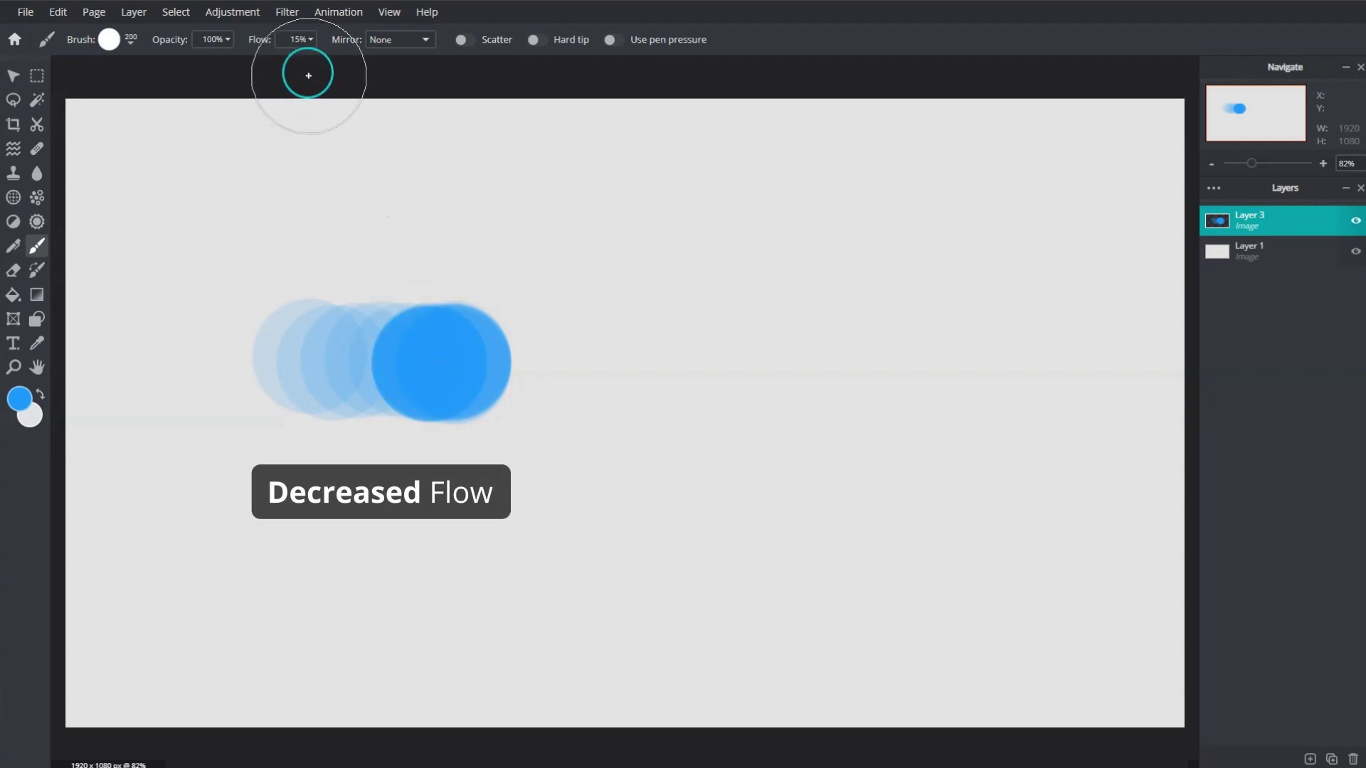
# Set the brush flow to 80% and paint a second short horizontal blue stroke to the right of the low-flow one
pyautogui.click(300, 39)
pyautogui.moveTo(207, 62); pyautogui.dragTo(286, 64)
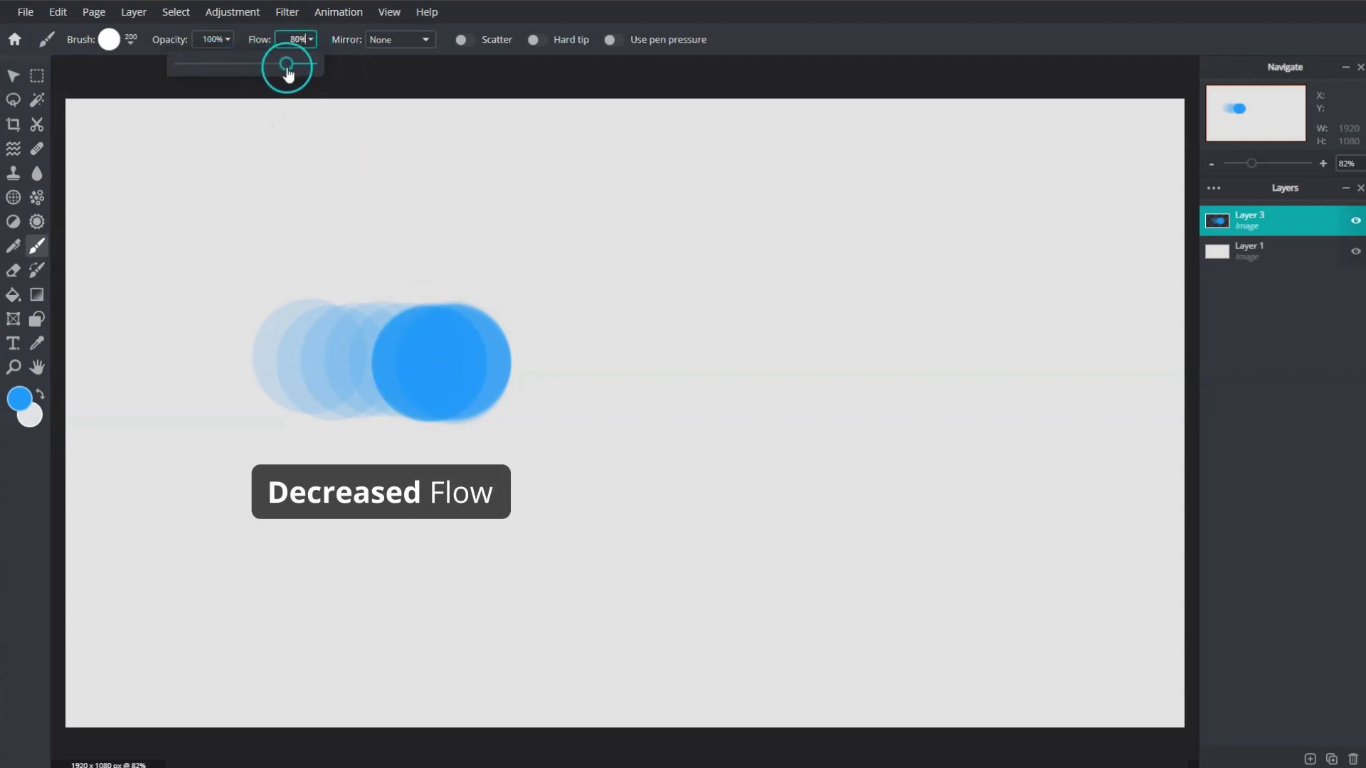
pyautogui.moveTo(675, 366)
pyautogui.mouseDown()
pyautogui.moveTo(906, 357)
pyautogui.moveTo(787, 362)
pyautogui.moveTo(884, 359)
pyautogui.mouseUp()
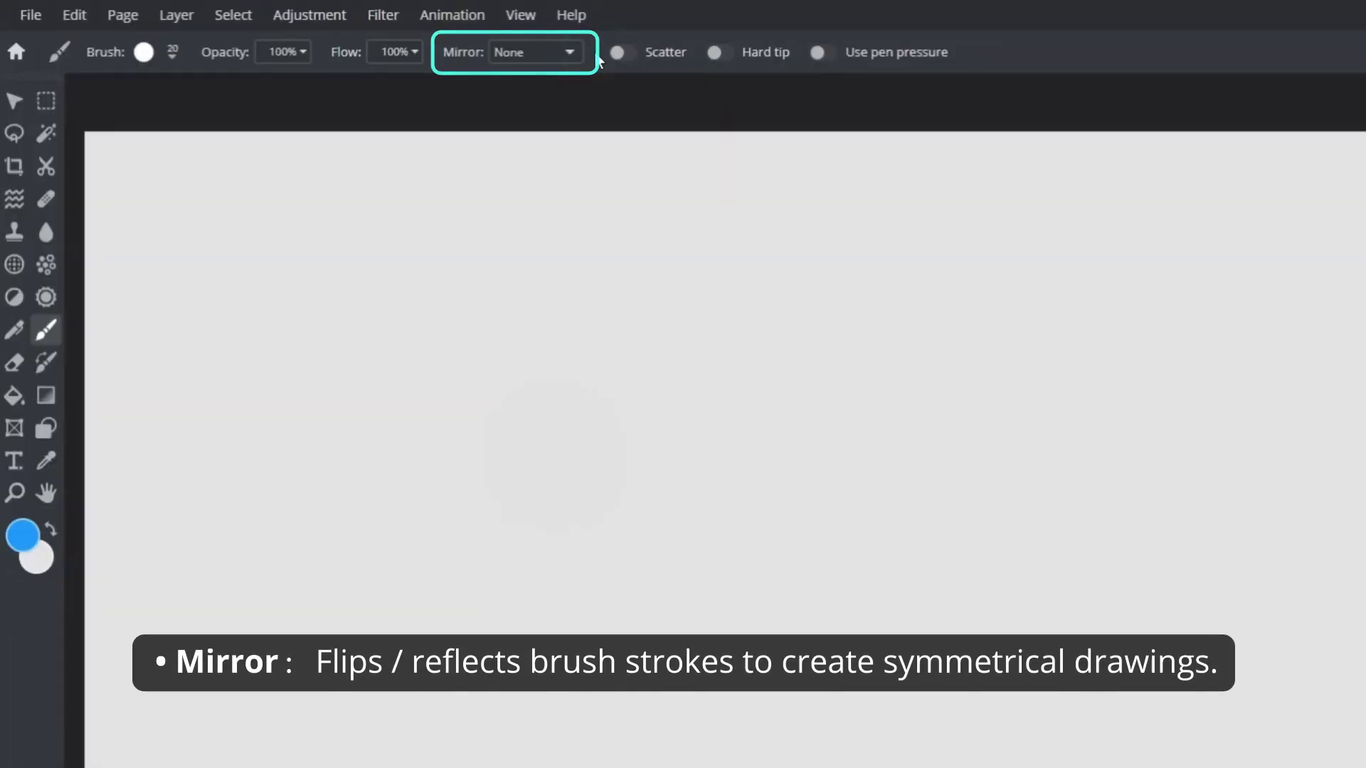
# Set the brush mirror mode to Vertical and paint a wavy blue stroke ending in a spiral on the canvas's left half
pyautogui.click(569, 52)
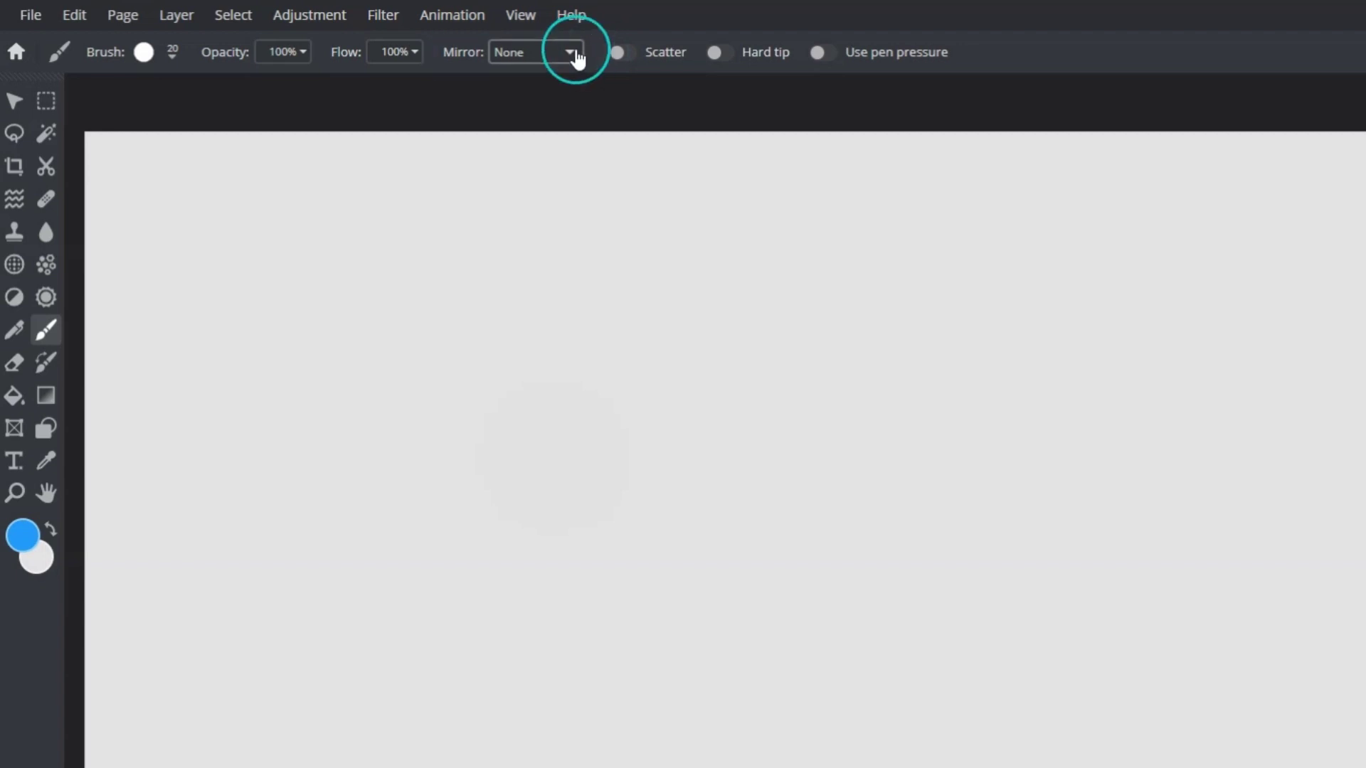
pyautogui.click(566, 91)
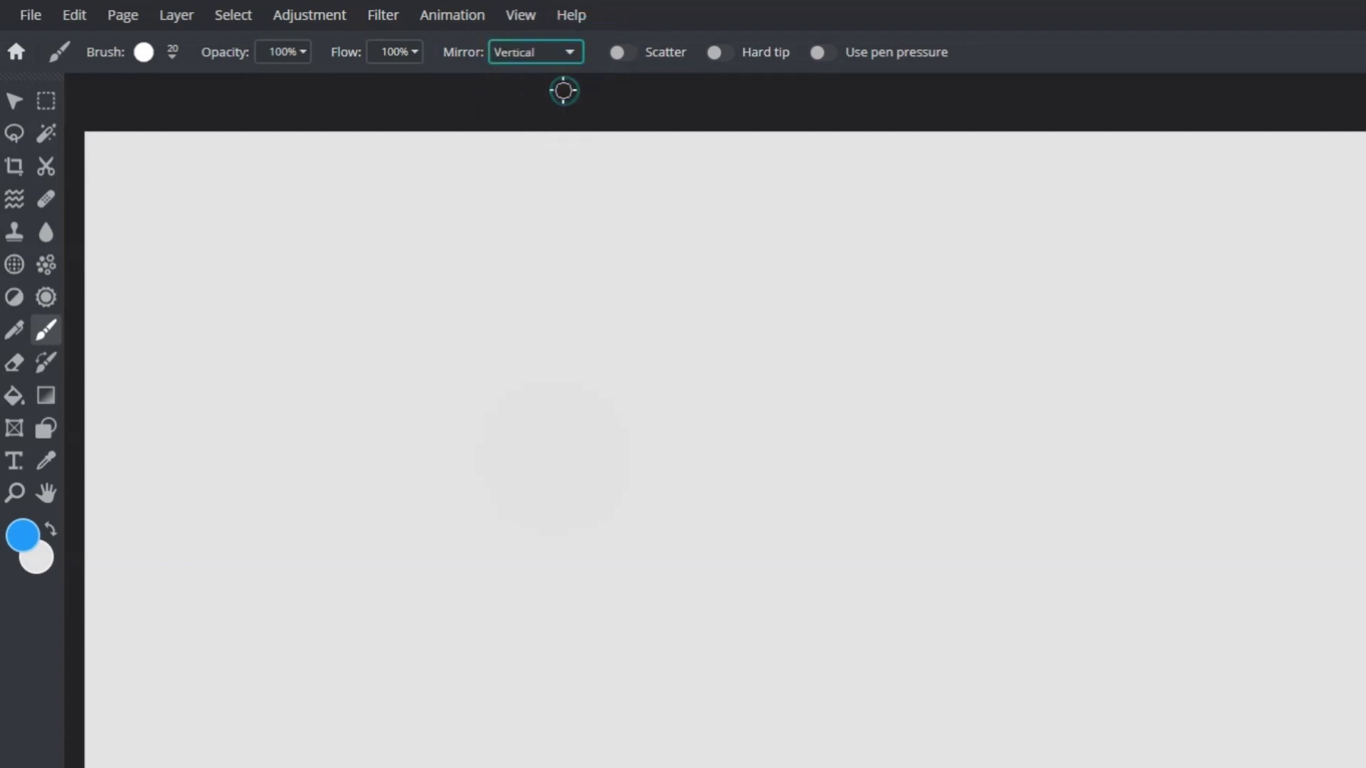
pyautogui.moveTo(306, 369)
pyautogui.mouseDown()
pyautogui.moveTo(335, 343)
pyautogui.moveTo(458, 351)
pyautogui.moveTo(566, 338)
pyautogui.moveTo(528, 303)
pyautogui.mouseUp()
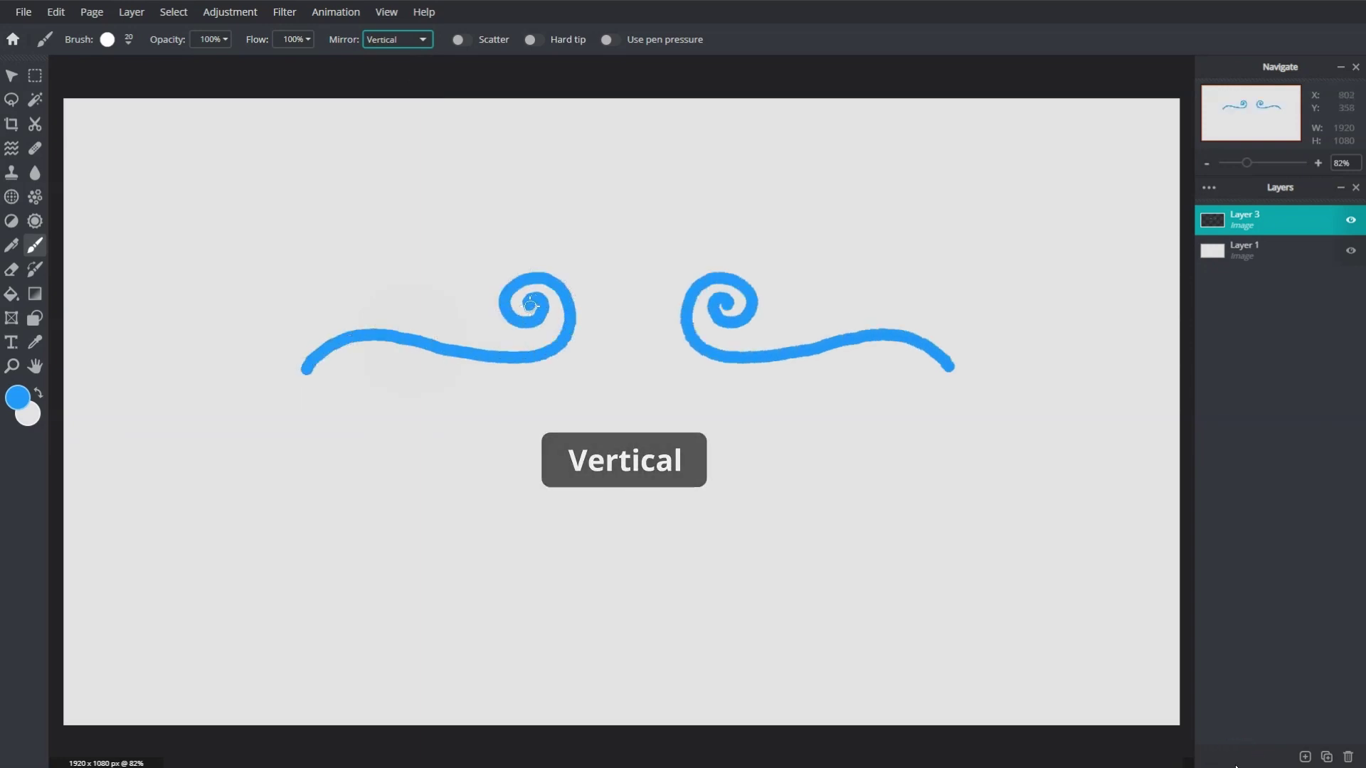
# Undo the vertically mirrored stroke, set Mirror to Horizontal and paint an S-shaped stroke ending in a spiral on the canvas's upper half
pyautogui.hotkey('ctrl', 'z')
pyautogui.click(422, 40)
pyautogui.click(386, 81)
pyautogui.moveTo(507, 173)
pyautogui.mouseDown()
pyautogui.moveTo(456, 217)
pyautogui.moveTo(513, 293)
pyautogui.moveTo(522, 339)
pyautogui.moveTo(468, 366)
pyautogui.moveTo(442, 306)
pyautogui.moveTo(499, 307)
pyautogui.moveTo(491, 342)
pyautogui.moveTo(458, 323)
pyautogui.moveTo(486, 317)
pyautogui.mouseUp()
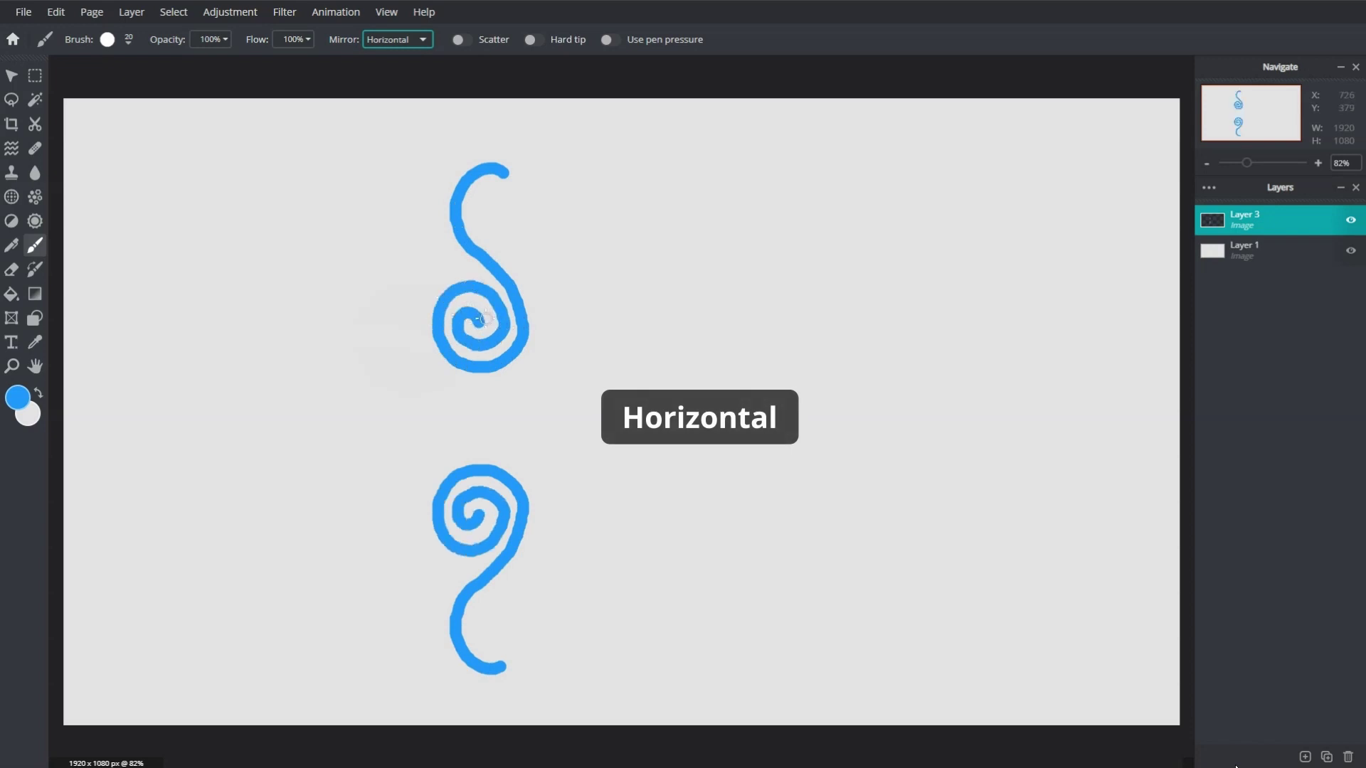
# Undo the horizontally mirrored stroke, choose the remaining mirror mode and paint a stroke in the canvas's upper-left quarter
pyautogui.hotkey('ctrl', 'z')
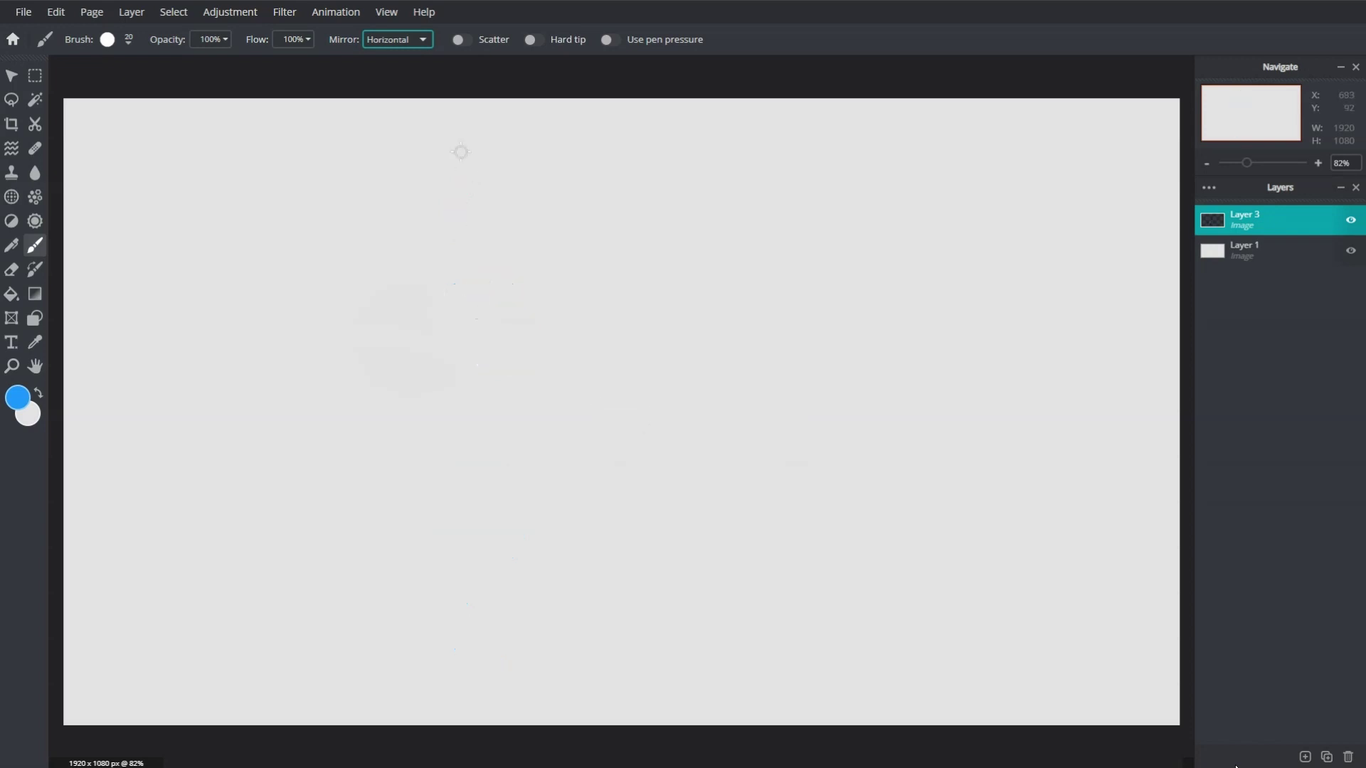
pyautogui.click(397, 39)
pyautogui.click(410, 94)
pyautogui.moveTo(253, 338)
pyautogui.mouseDown()
pyautogui.moveTo(287, 311)
pyautogui.moveTo(511, 326)
pyautogui.moveTo(546, 269)
pyautogui.moveTo(503, 231)
pyautogui.moveTo(462, 270)
pyautogui.moveTo(497, 275)
pyautogui.mouseUp()
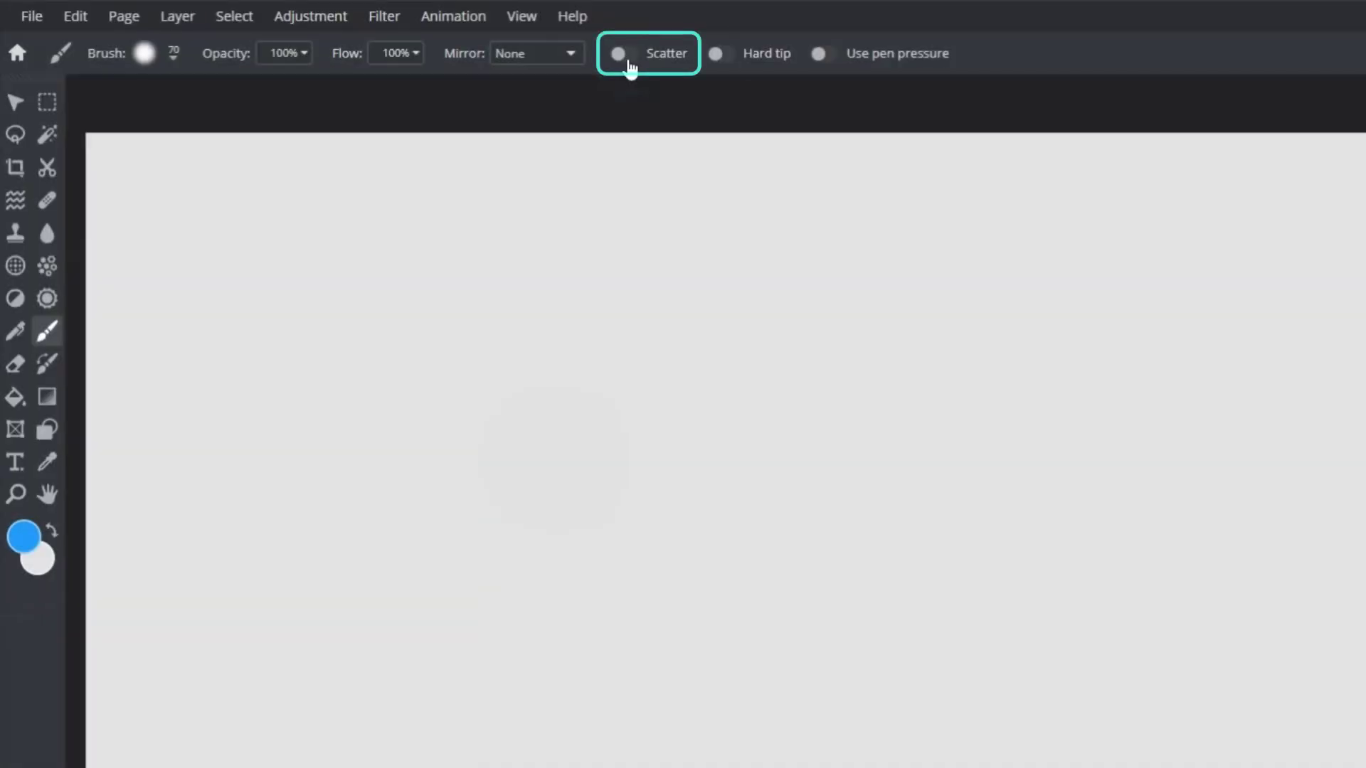
# Paint a long blue stroke with Scatter enabled, and a stroke below the soft wavy one with Hard tip enabled
pyautogui.click(628, 62)
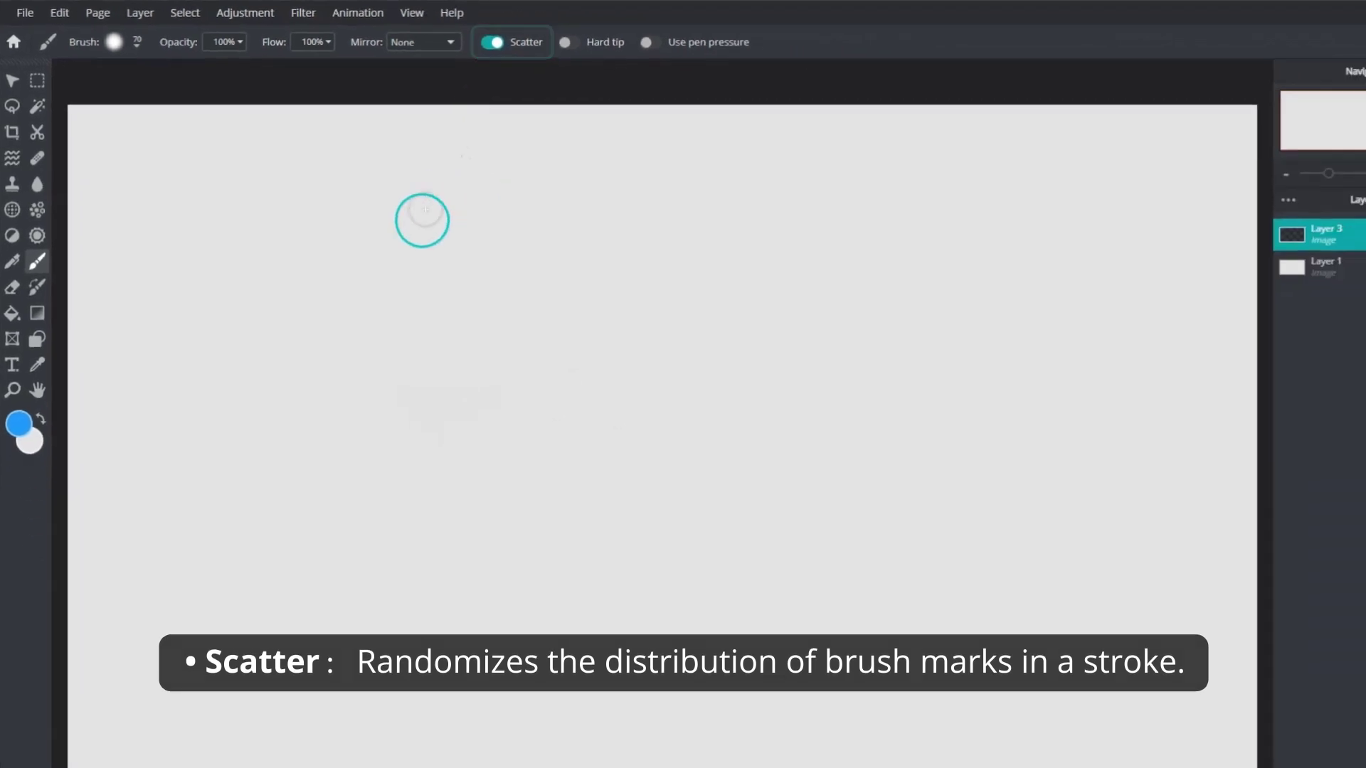
pyautogui.moveTo(321, 422)
pyautogui.mouseDown()
pyautogui.moveTo(304, 397)
pyautogui.moveTo(347, 358)
pyautogui.moveTo(458, 330)
pyautogui.moveTo(538, 349)
pyautogui.moveTo(662, 427)
pyautogui.moveTo(747, 448)
pyautogui.moveTo(819, 428)
pyautogui.moveTo(869, 387)
pyautogui.mouseUp()
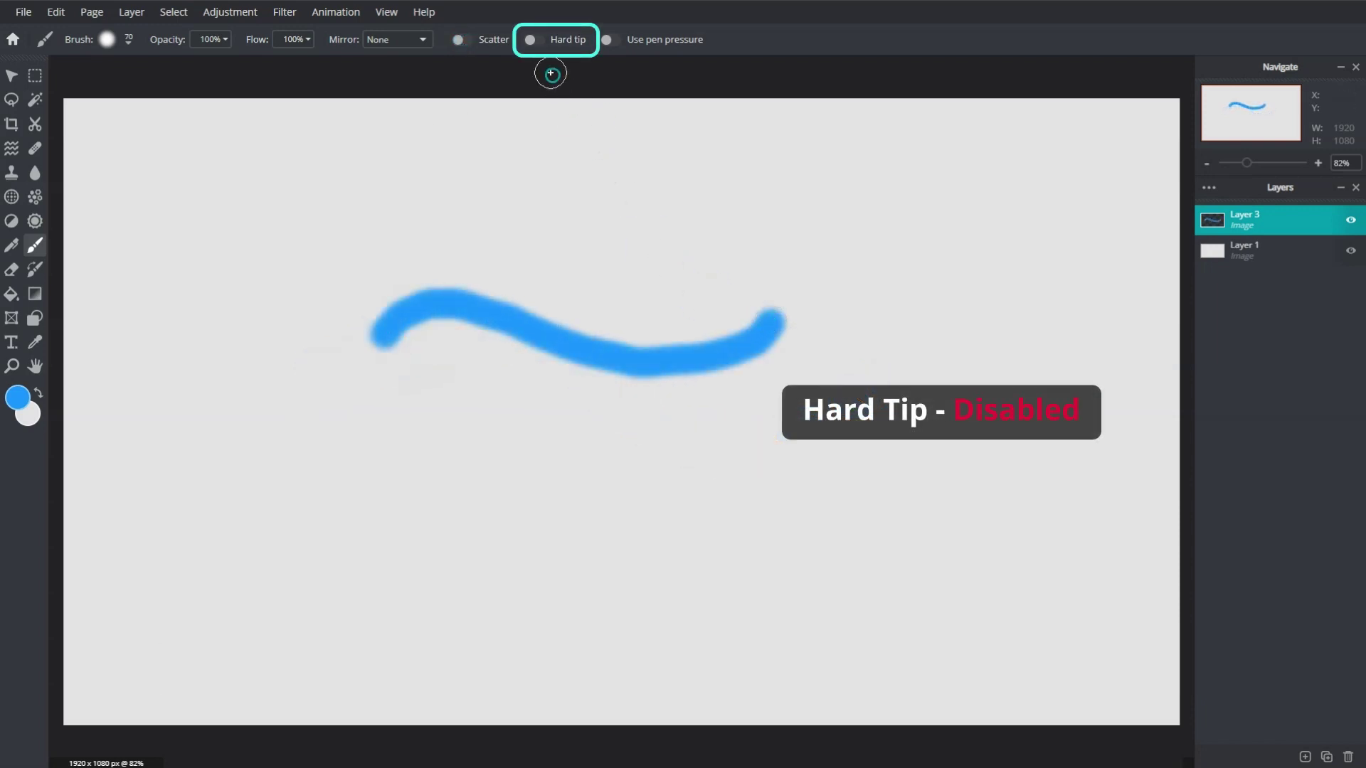
pyautogui.click(534, 40)
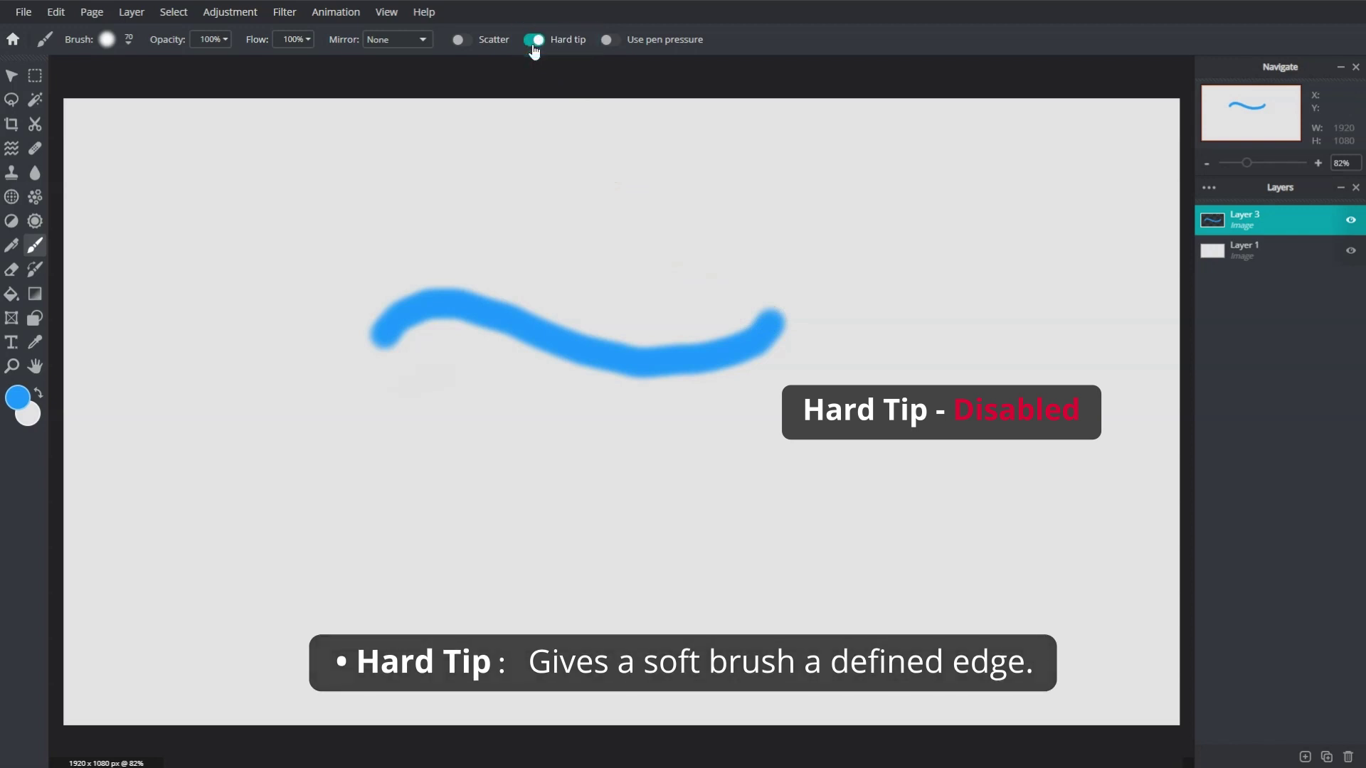
pyautogui.moveTo(386, 514)
pyautogui.mouseDown()
pyautogui.moveTo(499, 496)
pyautogui.moveTo(668, 551)
pyautogui.moveTo(765, 519)
pyautogui.moveTo(786, 491)
pyautogui.mouseUp()
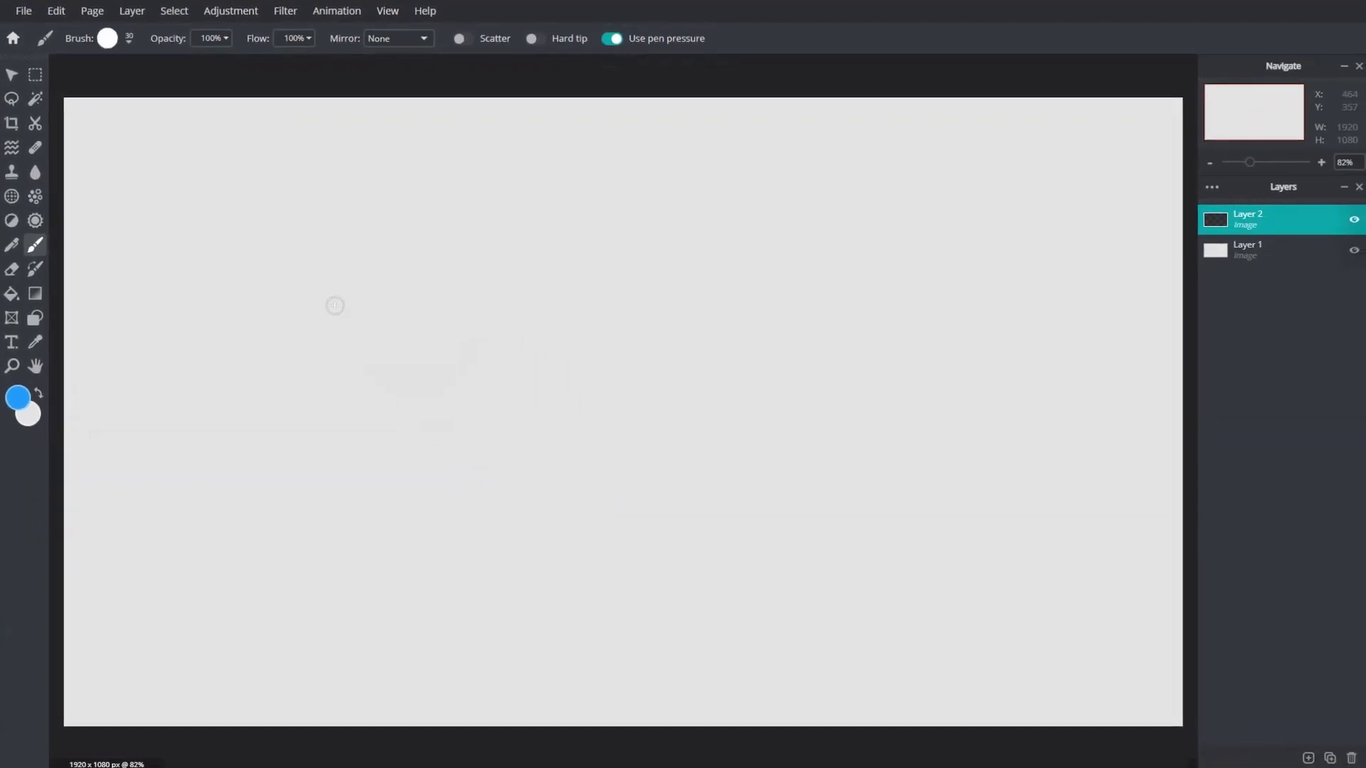
# Hand-letter the word PRESSURE in blue with pen pressure enabled and paint a long stroke beneath it
pyautogui.moveTo(429, 382); pyautogui.dragTo(448, 496)
pyautogui.moveTo(318, 282); pyautogui.dragTo(337, 321)
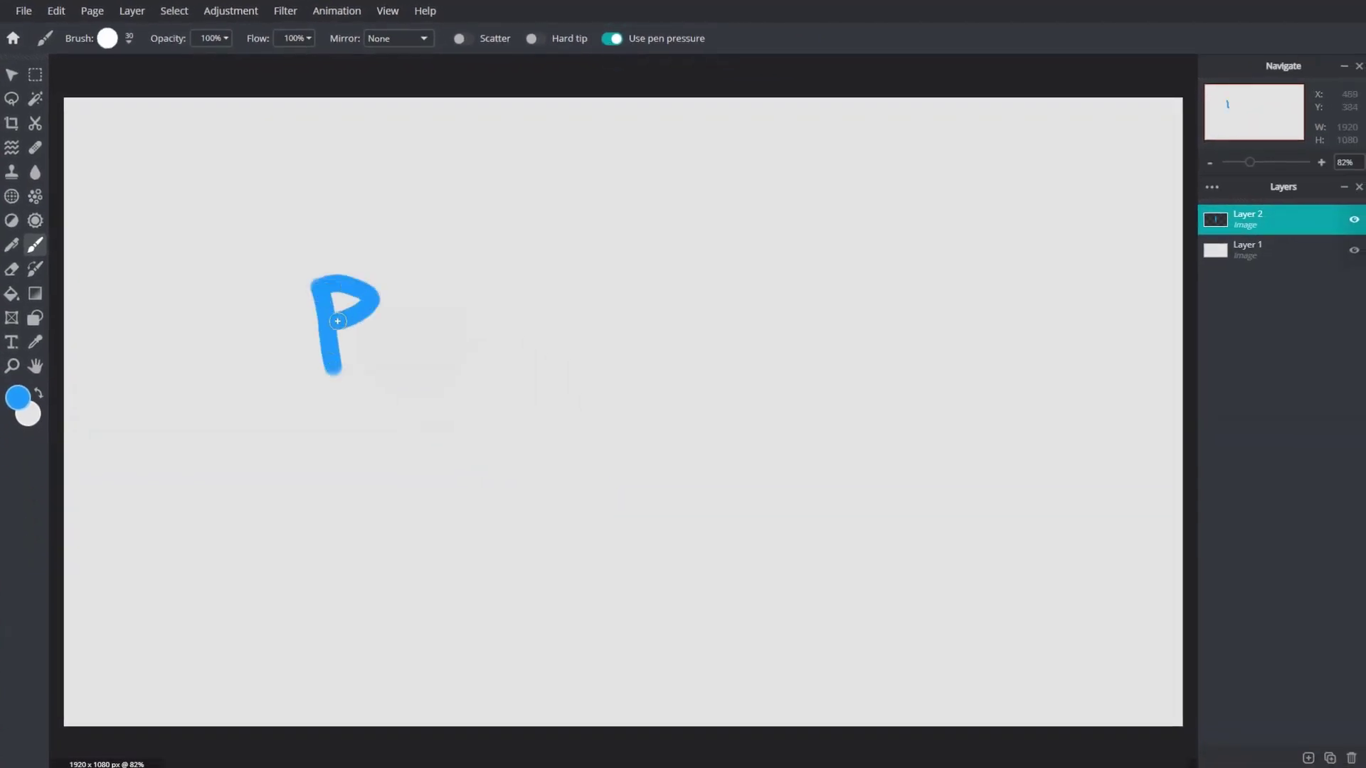
pyautogui.moveTo(398, 280); pyautogui.dragTo(405, 364)
pyautogui.moveTo(398, 279)
pyautogui.mouseDown()
pyautogui.moveTo(421, 283)
pyautogui.moveTo(459, 352)
pyautogui.mouseUp()
pyautogui.moveTo(459, 283)
pyautogui.mouseDown()
pyautogui.moveTo(512, 331)
pyautogui.moveTo(501, 304)
pyautogui.mouseUp()
pyautogui.moveTo(451, 283)
pyautogui.mouseDown()
pyautogui.moveTo(533, 291)
pyautogui.moveTo(544, 345)
pyautogui.mouseUp()
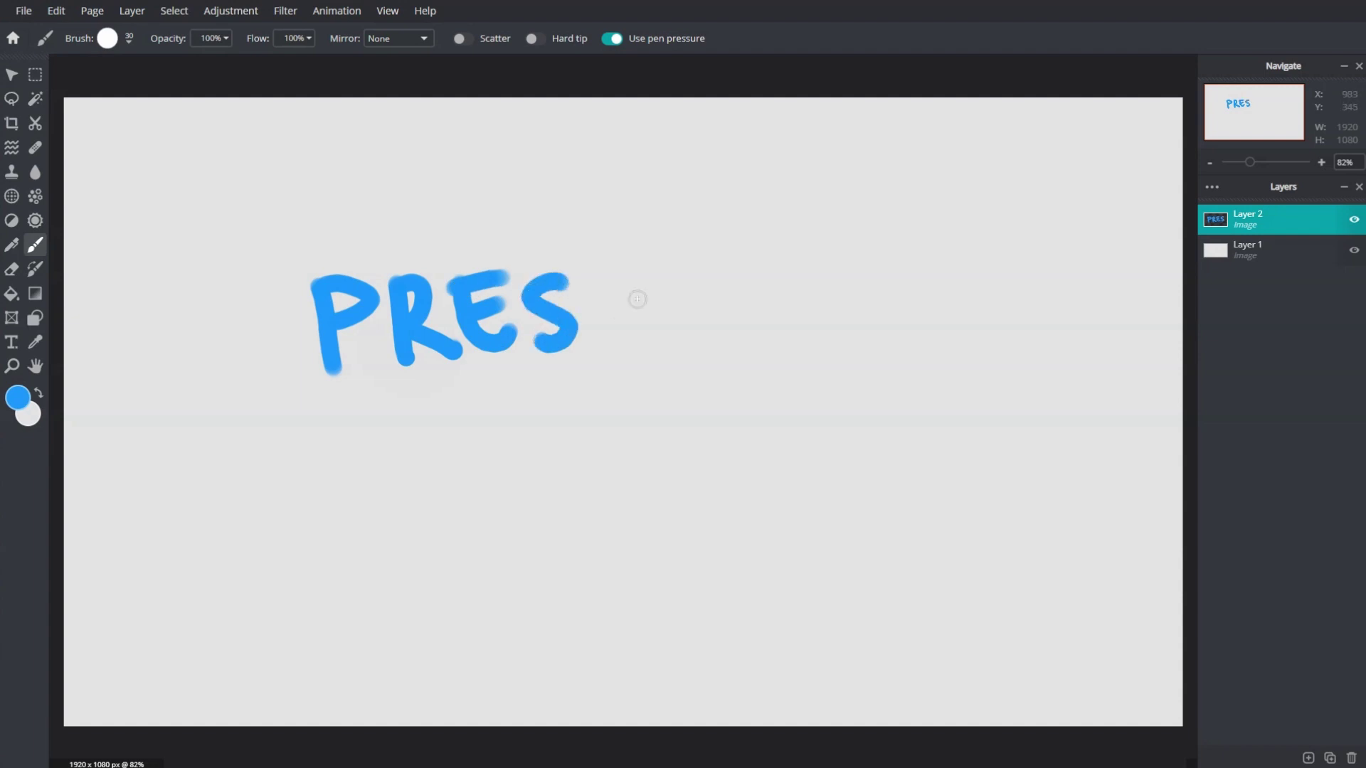
pyautogui.moveTo(633, 276)
pyautogui.mouseDown()
pyautogui.moveTo(628, 337)
pyautogui.moveTo(712, 278)
pyautogui.moveTo(726, 347)
pyautogui.mouseUp()
pyautogui.moveTo(750, 262)
pyautogui.mouseDown()
pyautogui.moveTo(762, 333)
pyautogui.moveTo(782, 257)
pyautogui.moveTo(818, 333)
pyautogui.mouseUp()
pyautogui.moveTo(829, 262)
pyautogui.mouseDown()
pyautogui.moveTo(896, 328)
pyautogui.moveTo(888, 286)
pyautogui.mouseUp()
pyautogui.moveTo(827, 264); pyautogui.dragTo(889, 254)
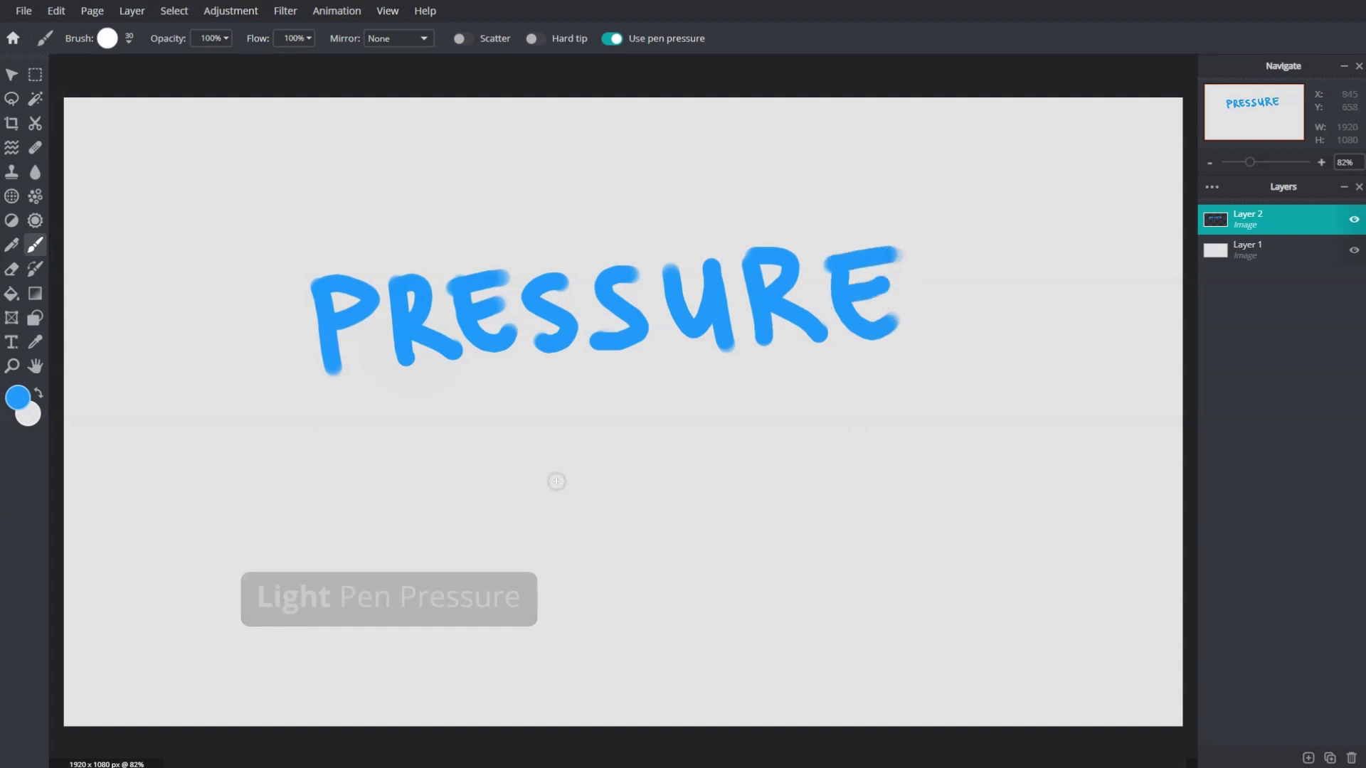
pyautogui.moveTo(384, 475)
pyautogui.mouseDown()
pyautogui.moveTo(472, 413)
pyautogui.moveTo(501, 421)
pyautogui.moveTo(487, 502)
pyautogui.moveTo(631, 428)
pyautogui.moveTo(644, 439)
pyautogui.moveTo(632, 498)
pyautogui.moveTo(774, 447)
pyautogui.moveTo(808, 514)
pyautogui.moveTo(917, 468)
pyautogui.moveTo(969, 477)
pyautogui.moveTo(976, 510)
pyautogui.moveTo(1085, 516)
pyautogui.mouseUp()
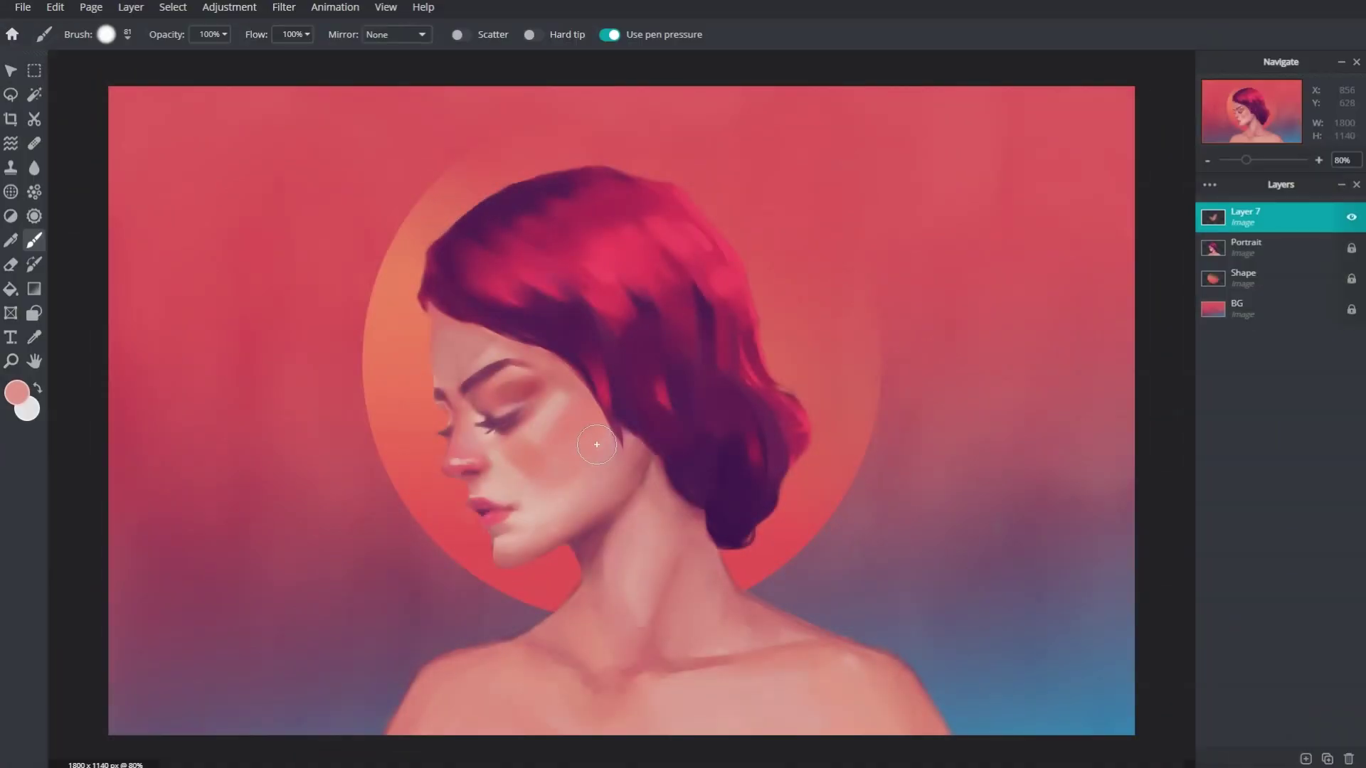
# Reduce the brush size to 71, undo the last two cheek strokes and sample a redder skin tone from the portrait's cheek
pyautogui.keyDown('alt'); pyautogui.click(576, 432); pyautogui.keyUp('alt')
pyautogui.press('[')
pyautogui.hotkey('ctrl', 'z')
pyautogui.hotkey('ctrl', 'z')
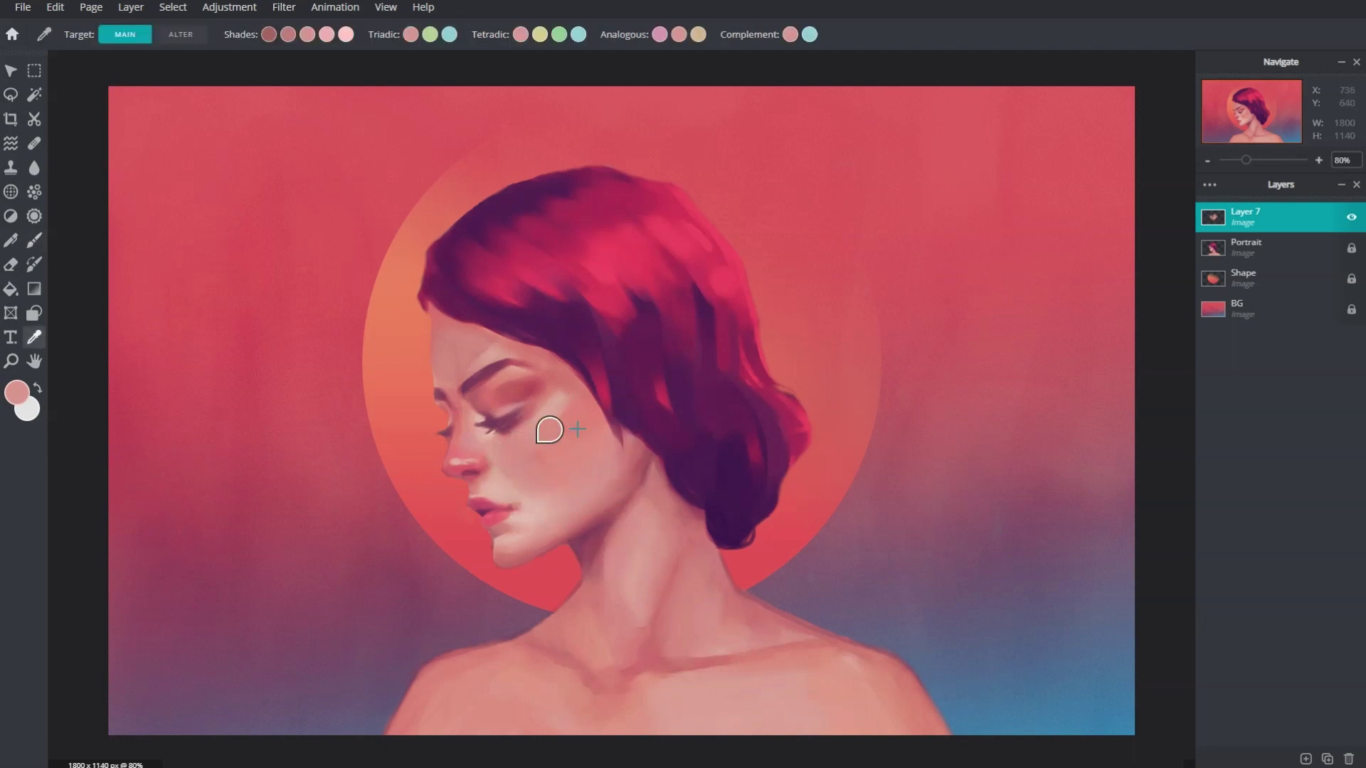
pyautogui.keyDown('alt'); pyautogui.click(501, 448); pyautogui.keyUp('alt')
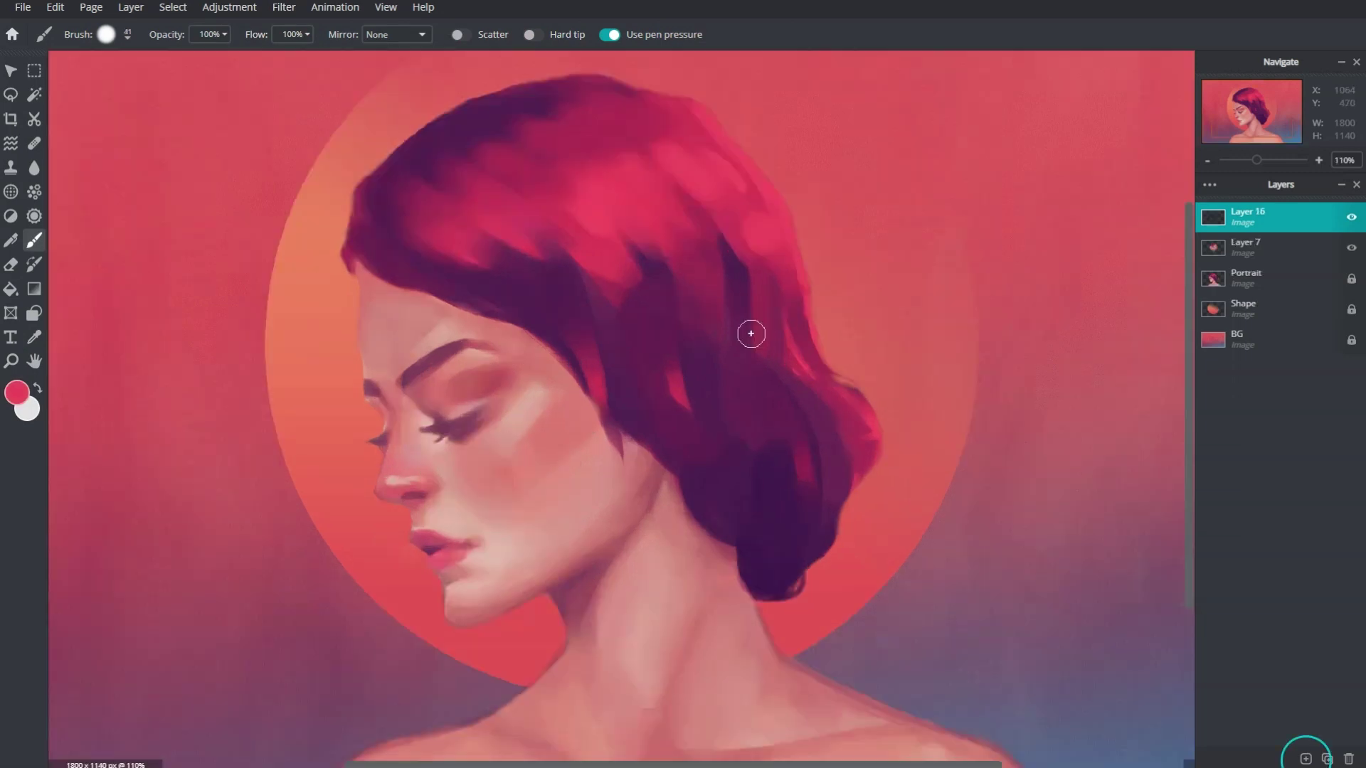
# Paint strands over the back of the portrait's hair and its bun, from the crown's outer edge down
pyautogui.moveTo(747, 330)
pyautogui.mouseDown()
pyautogui.moveTo(744, 378)
pyautogui.moveTo(747, 348)
pyautogui.moveTo(795, 430)
pyautogui.moveTo(821, 417)
pyautogui.moveTo(778, 436)
pyautogui.moveTo(746, 320)
pyautogui.mouseUp()
pyautogui.keyDown('alt'); pyautogui.click(743, 398); pyautogui.keyUp('alt')
pyautogui.moveTo(787, 419); pyautogui.dragTo(796, 496)
pyautogui.keyDown('alt'); pyautogui.click(796, 433); pyautogui.keyUp('alt')
pyautogui.keyDown('alt'); pyautogui.click(768, 393); pyautogui.keyUp('alt')
pyautogui.keyDown('alt'); pyautogui.click(768, 394); pyautogui.keyUp('alt')
pyautogui.keyDown('alt'); pyautogui.click(758, 353); pyautogui.keyUp('alt')
# Reduce the brush size by two steps and paint finer strands down through the hair bun
pyautogui.press('[')
pyautogui.press('[')
pyautogui.moveTo(766, 384)
pyautogui.mouseDown()
pyautogui.moveTo(809, 474)
pyautogui.moveTo(788, 514)
pyautogui.mouseUp()
pyautogui.keyDown('alt'); pyautogui.click(772, 475); pyautogui.keyUp('alt')
# Erase along the new strands in the bun and up the back of the hair on Layer 16 to refine them
pyautogui.press('e')
pyautogui.moveTo(775, 461); pyautogui.dragTo(775, 496)
pyautogui.moveTo(807, 421); pyautogui.dragTo(802, 466)
pyautogui.moveTo(755, 420); pyautogui.dragTo(751, 348)
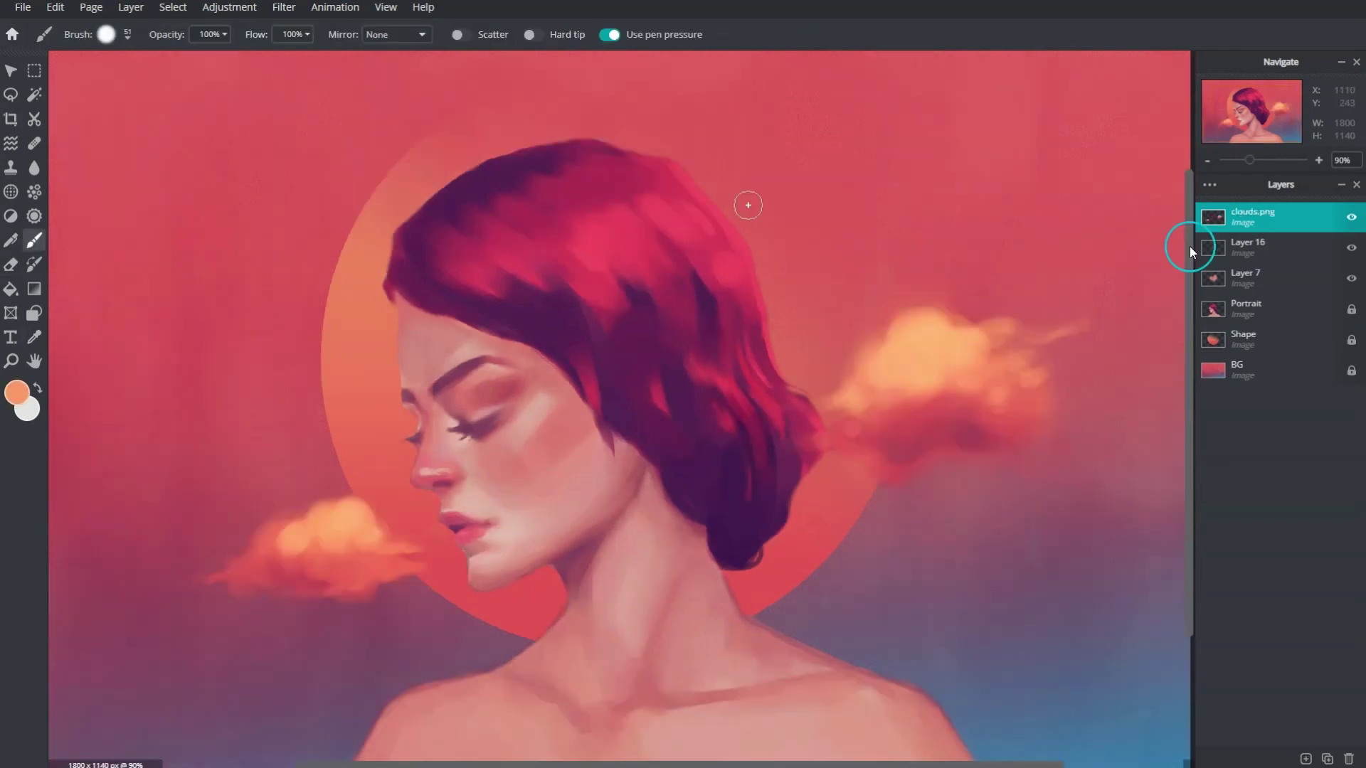
# Brush over the small orange cloud above the hair on the clouds.png layer, shaping its wispy tip and lower edge
pyautogui.moveTo(744, 204)
pyautogui.mouseDown()
pyautogui.moveTo(790, 181)
pyautogui.moveTo(759, 211)
pyautogui.mouseUp()
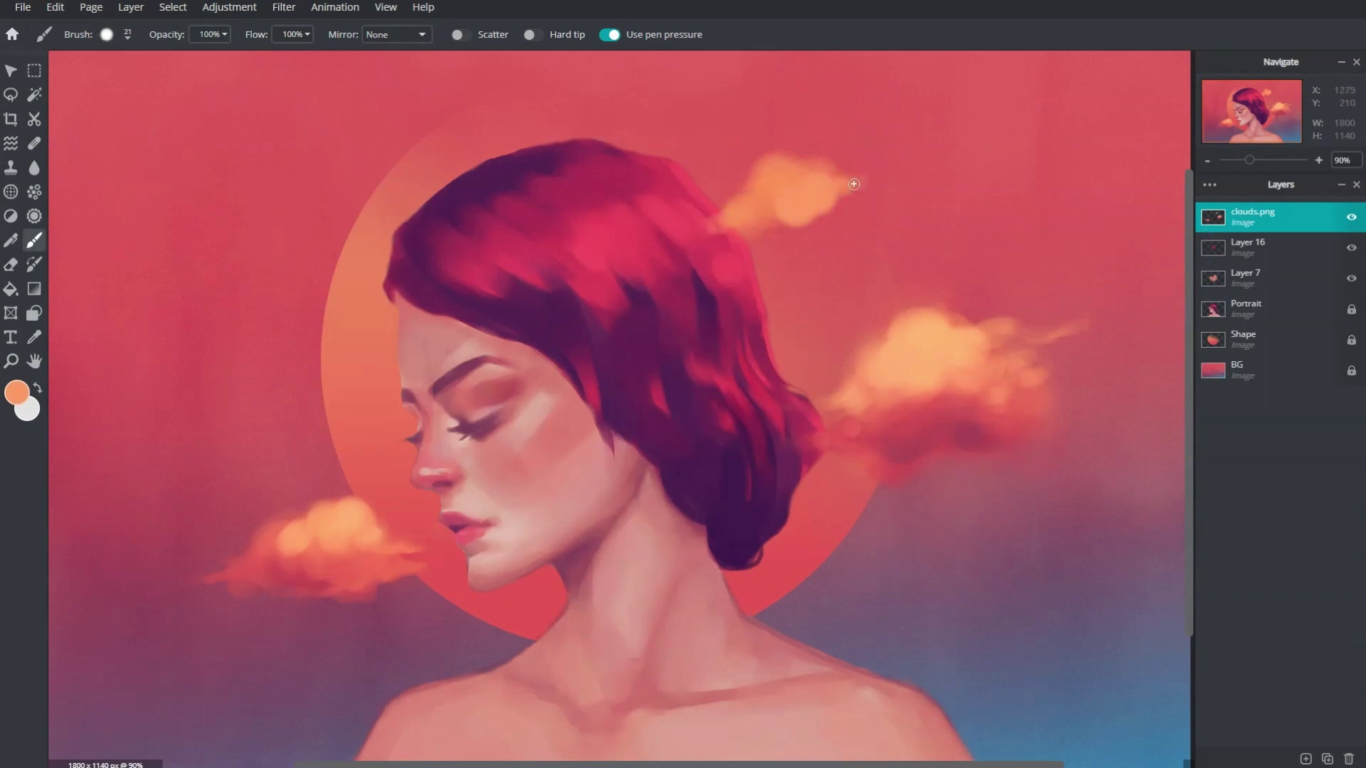
pyautogui.click(850, 163)
pyautogui.press('e')
pyautogui.press('b')
pyautogui.keyDown('alt'); pyautogui.click(813, 223); pyautogui.keyUp('alt')
pyautogui.moveTo(845, 199)
pyautogui.mouseDown()
pyautogui.moveTo(786, 223)
pyautogui.moveTo(818, 222)
pyautogui.mouseUp()
# Sample a colour from the small cloud, brush over its upper puffs and undo the last dab near its lower edge
pyautogui.press('alt')
pyautogui.keyDown('alt'); pyautogui.click(792, 177); pyautogui.keyUp('alt')
pyautogui.moveTo(766, 174)
pyautogui.mouseDown()
pyautogui.moveTo(775, 206)
pyautogui.moveTo(832, 187)
pyautogui.moveTo(818, 171)
pyautogui.mouseUp()
pyautogui.keyDown('alt'); pyautogui.click(769, 222); pyautogui.keyUp('alt')
pyautogui.hotkey('ctrl', 'z')
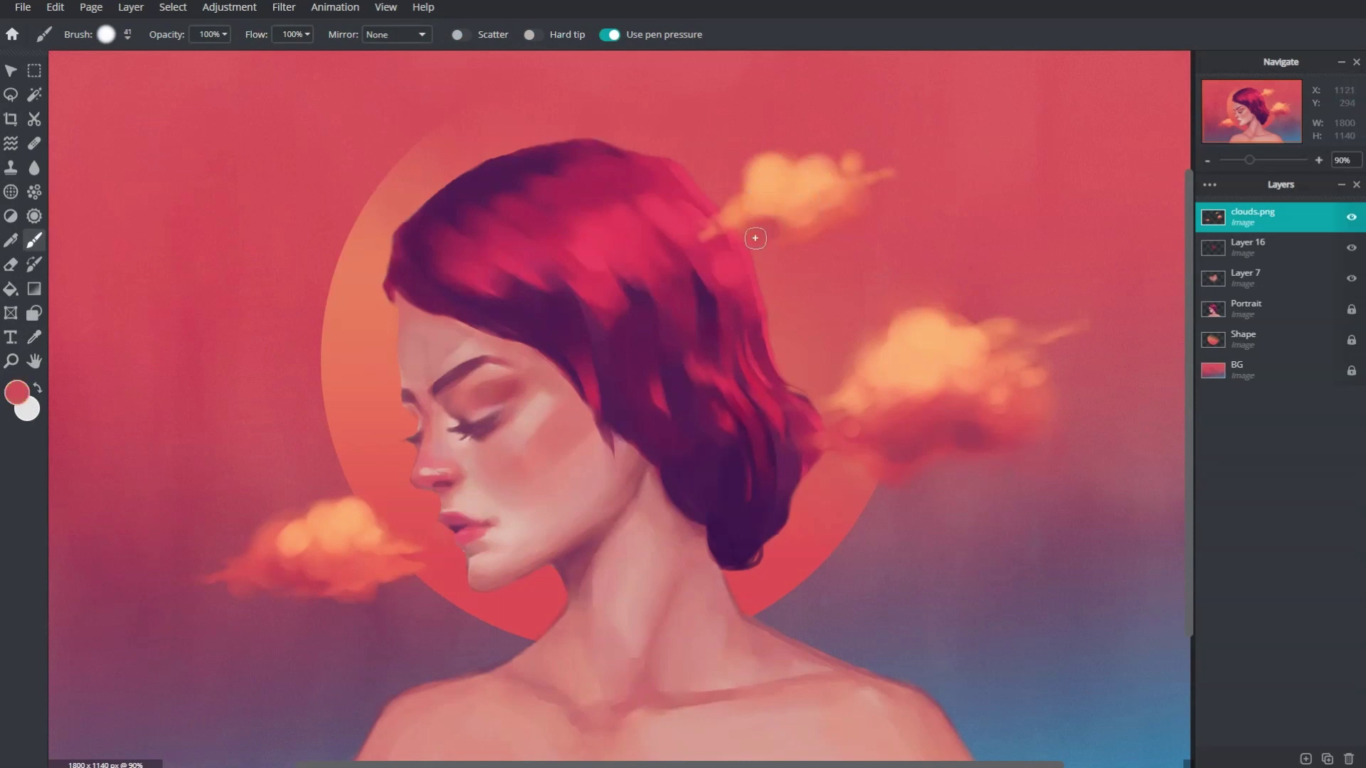